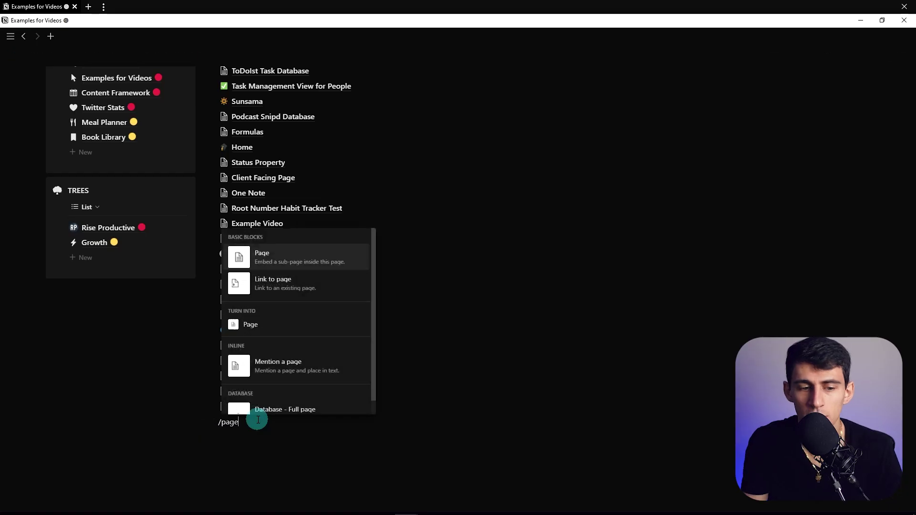
# Step: Create a sub-page titled "Goal Template" in Examples for Videos and set it to full width
pyautogui.press('Return')
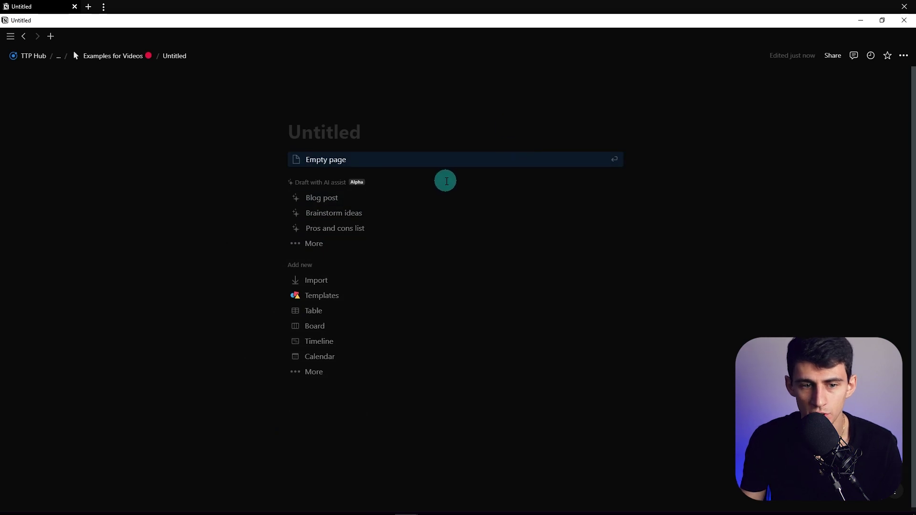
pyautogui.write('Goal Template')
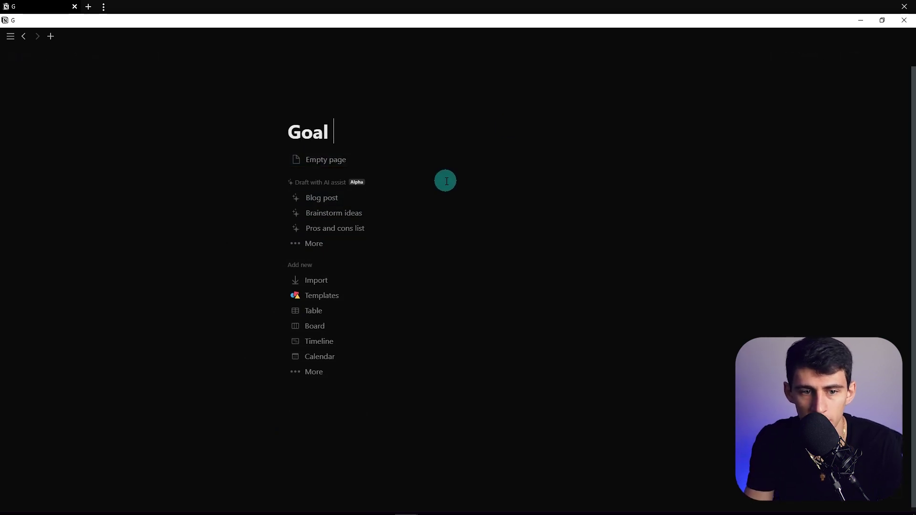
pyautogui.press('Return')
pyautogui.click(903, 56)
pyautogui.click(896, 136)
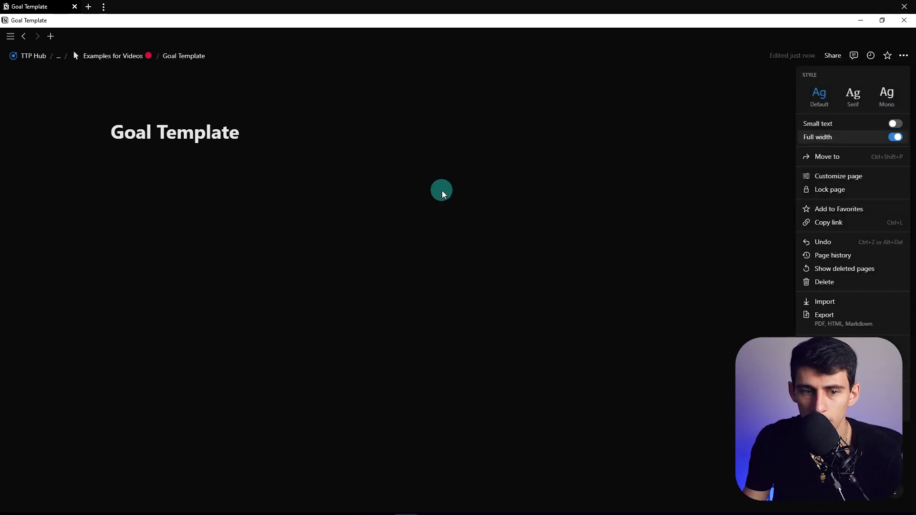
# Step: Insert a callout block in the first column beneath the Goal Template title
pyautogui.click(313, 177)
pyautogui.write('/c')
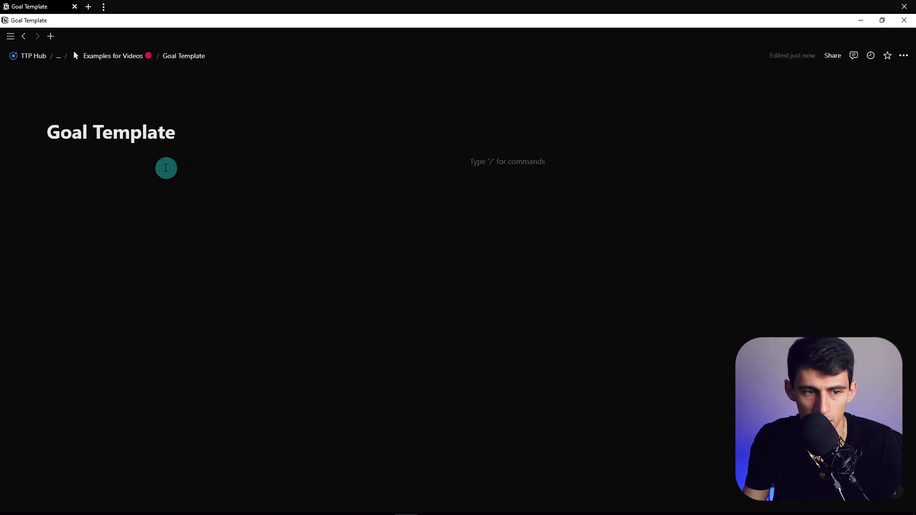
pyautogui.write('/callo')
pyautogui.press('Return')
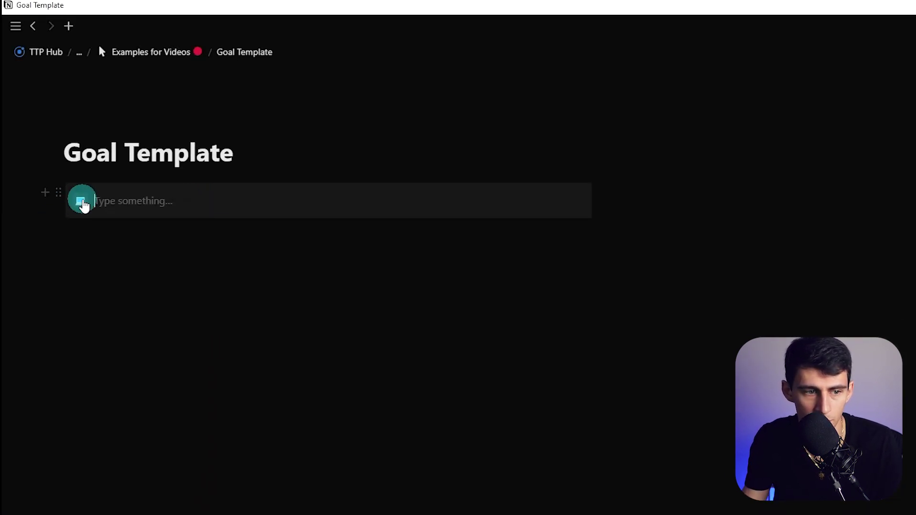
# Step: Give the callout a chart icon and enter the bold heading GOAL SETTING
pyautogui.click(81, 202)
pyautogui.click(60, 225)
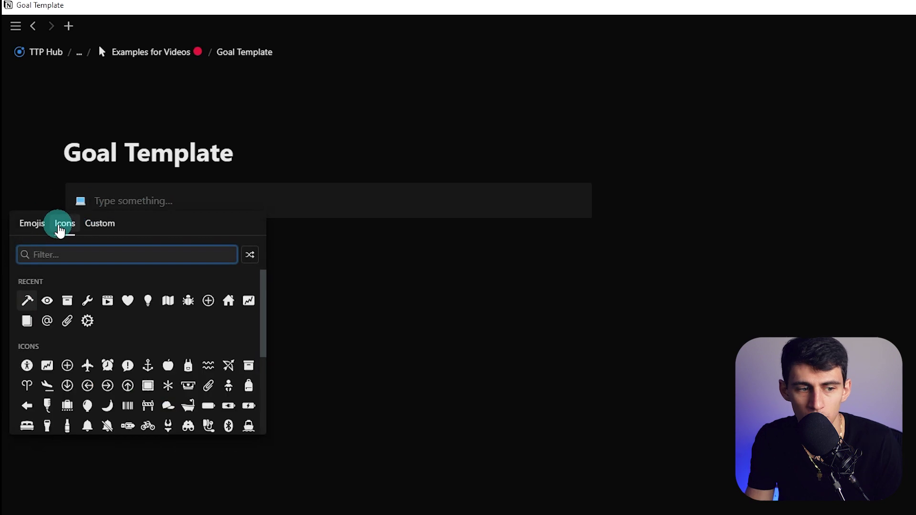
pyautogui.click(22, 298)
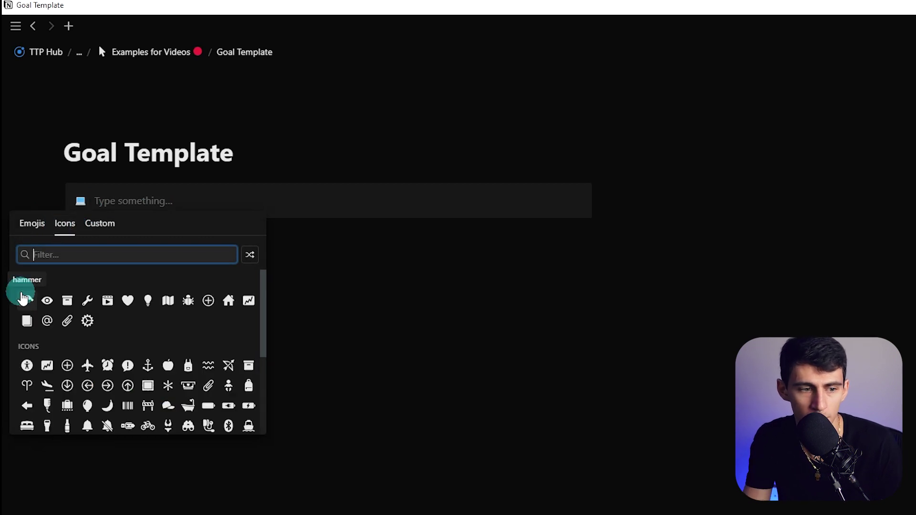
pyautogui.write('c')
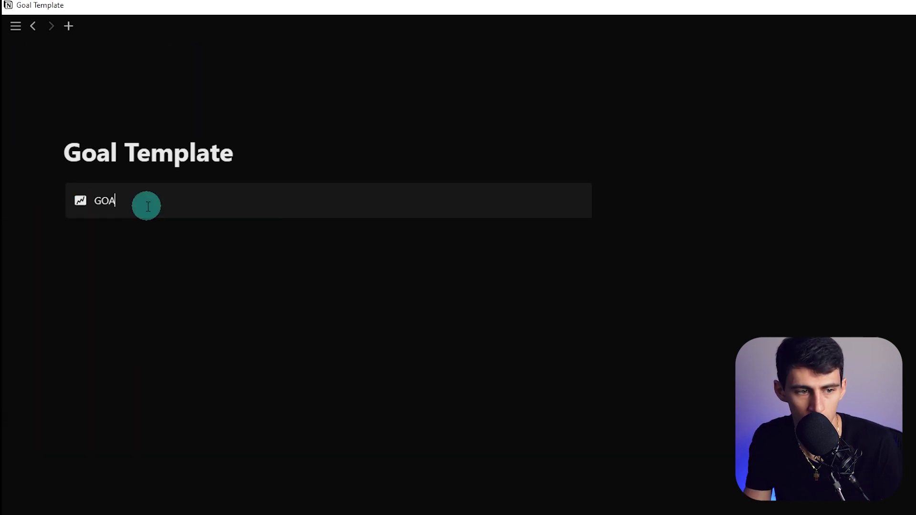
pyautogui.write('L SETTING')
# Step: Duplicate the GOAL SETTING callout into the second column and relabel the copy BREAKDOWN with a grid icon
pyautogui.click(58, 200)
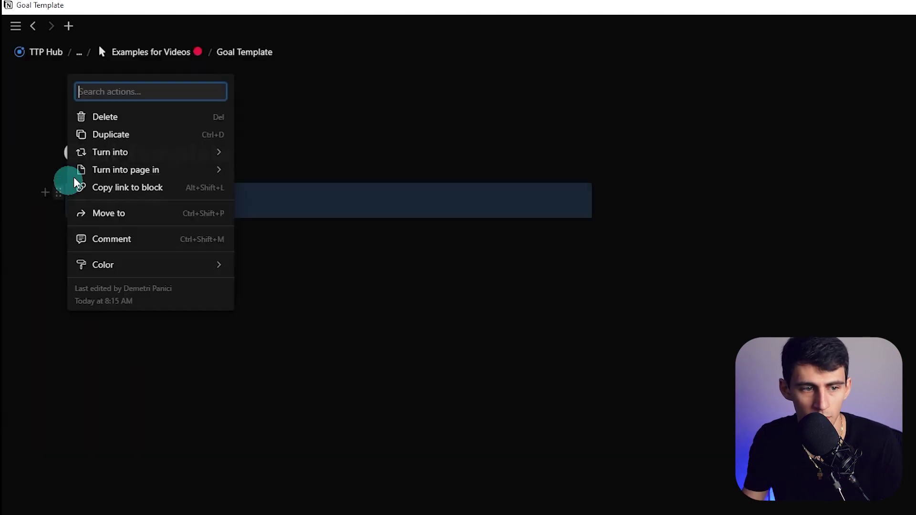
pyautogui.click(94, 133)
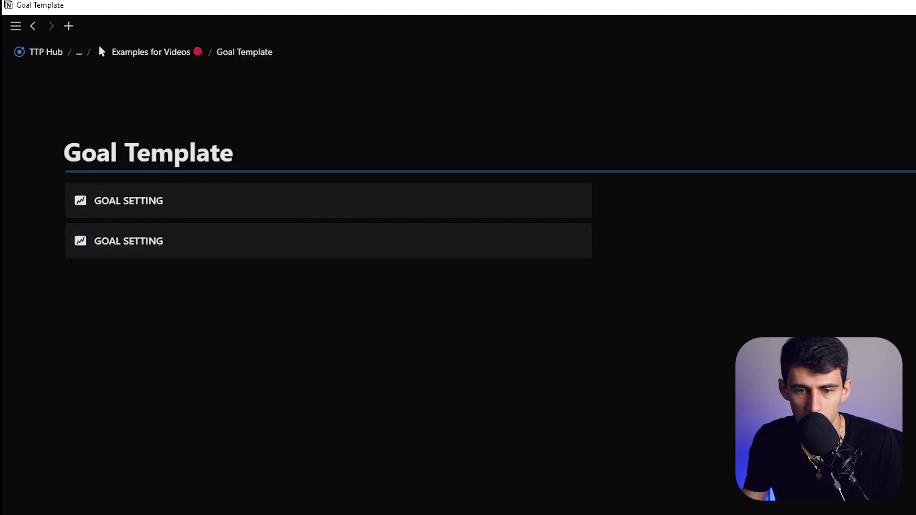
pyautogui.moveTo(184, 188); pyautogui.dragTo(51, 185)
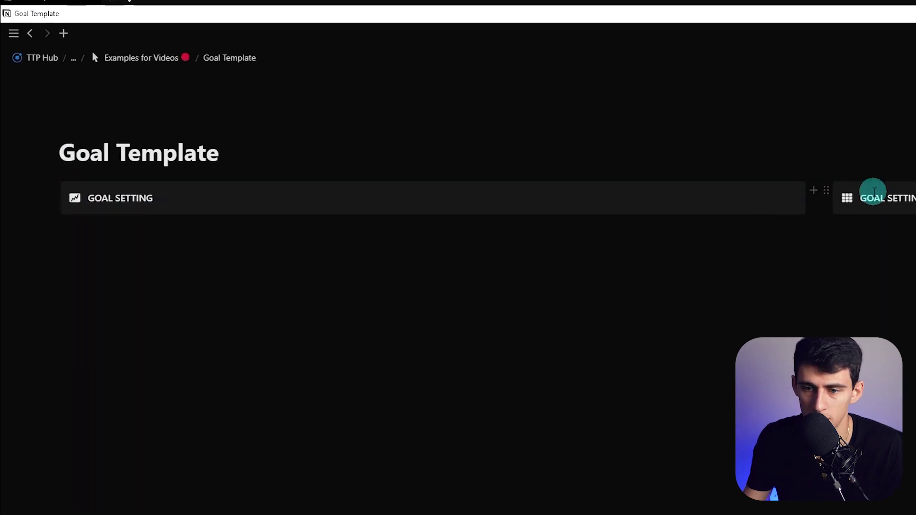
pyautogui.tripleClick(873, 191)
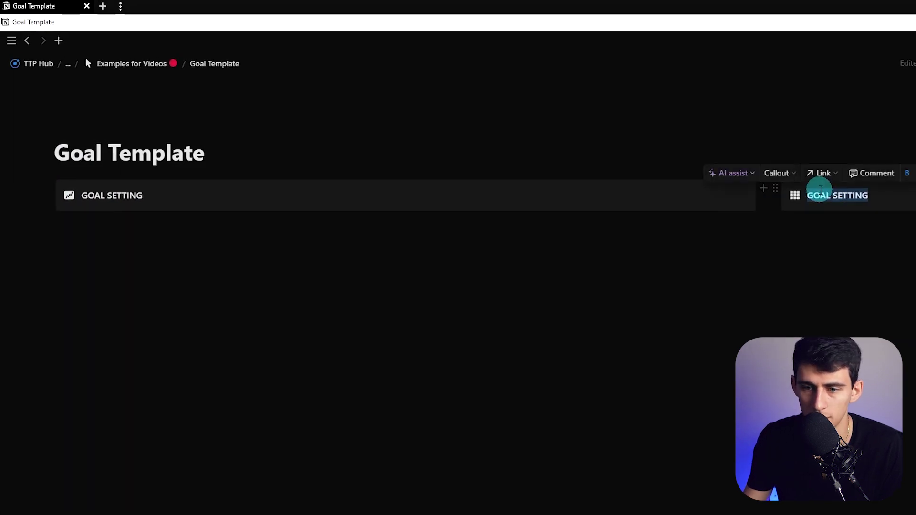
pyautogui.write('BREAKDOWN')
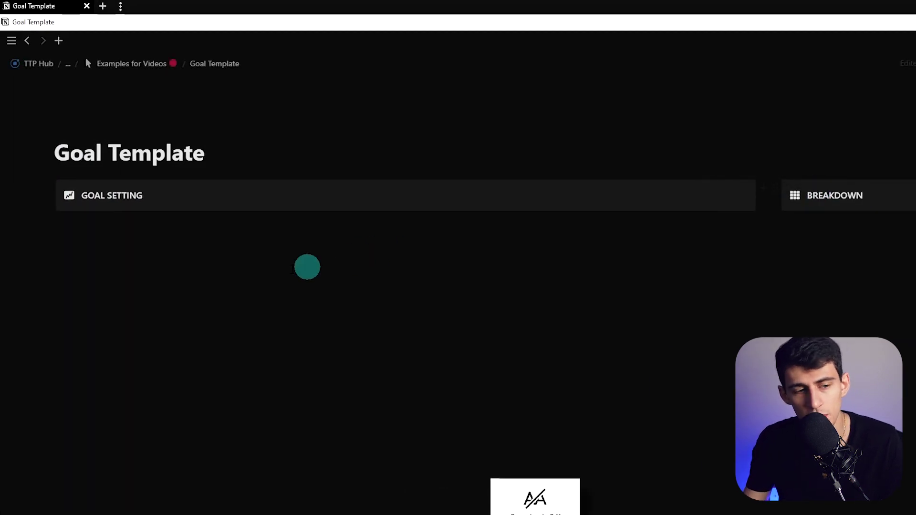
# Step: Insert an inline table database below the GOAL SETTING callout and name it Goals
pyautogui.click(276, 239)
pyautogui.click(238, 220)
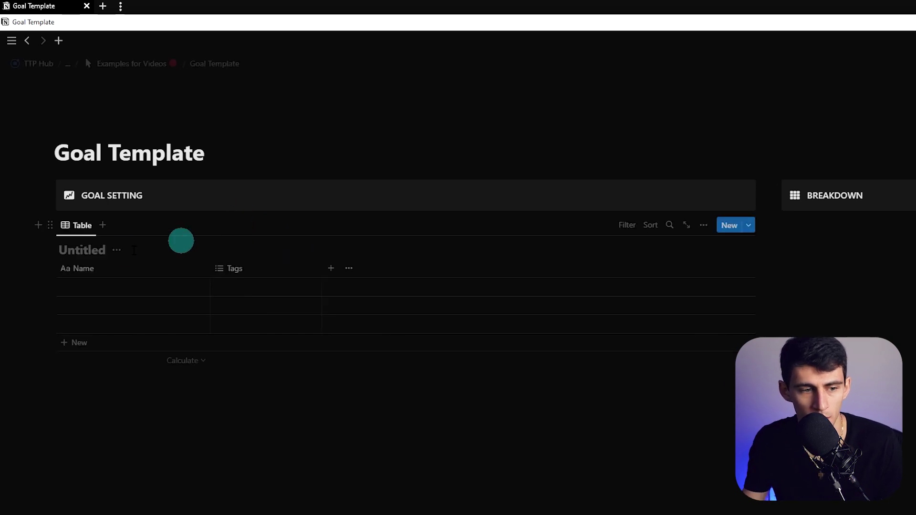
pyautogui.click(97, 251)
pyautogui.write('Goals')
# Step: Give the Goals database a chart icon and hide its title on the Goal Template page
pyautogui.click(97, 252)
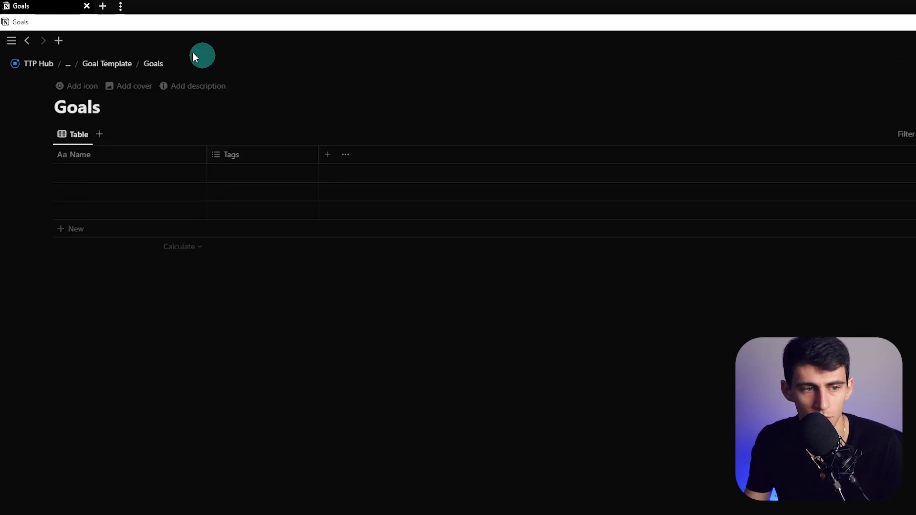
pyautogui.click(74, 84)
pyautogui.click(64, 105)
pyautogui.moveTo(38, 198)
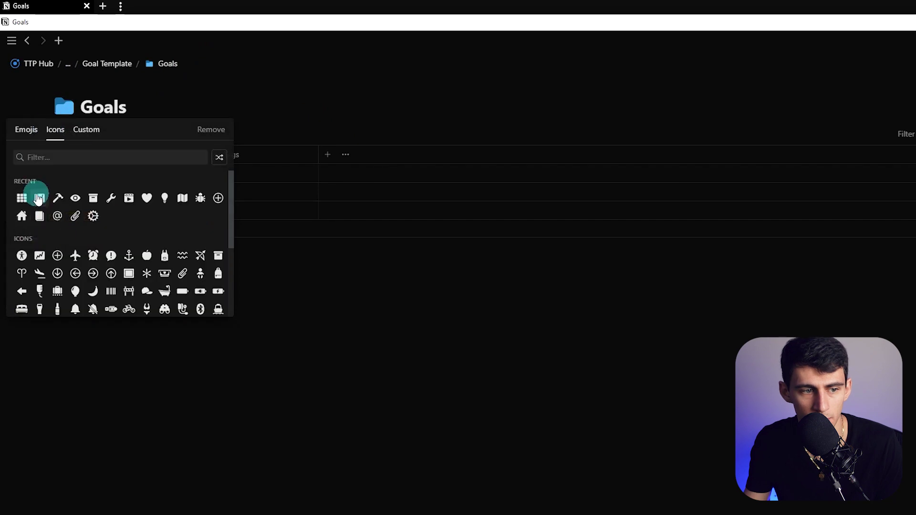
pyautogui.click(17, 217)
pyautogui.hotkey('ctrl', '[')
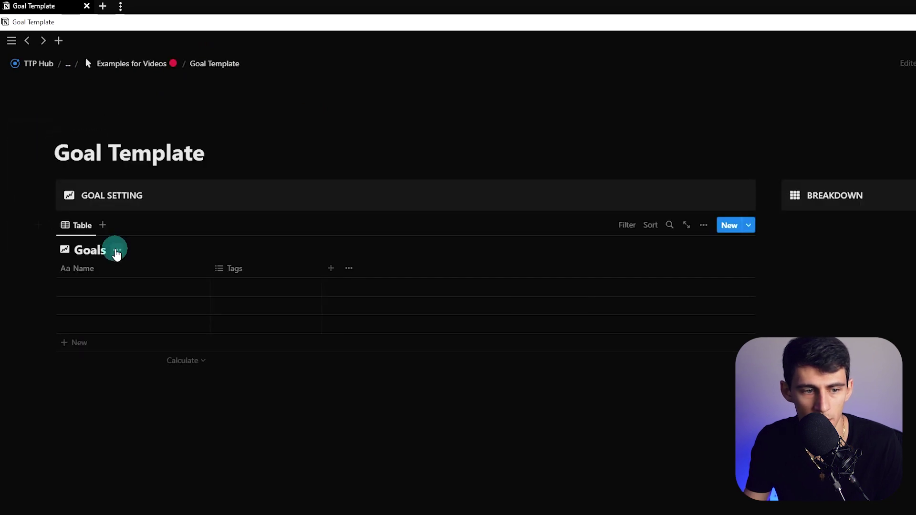
pyautogui.click(117, 250)
pyautogui.click(98, 309)
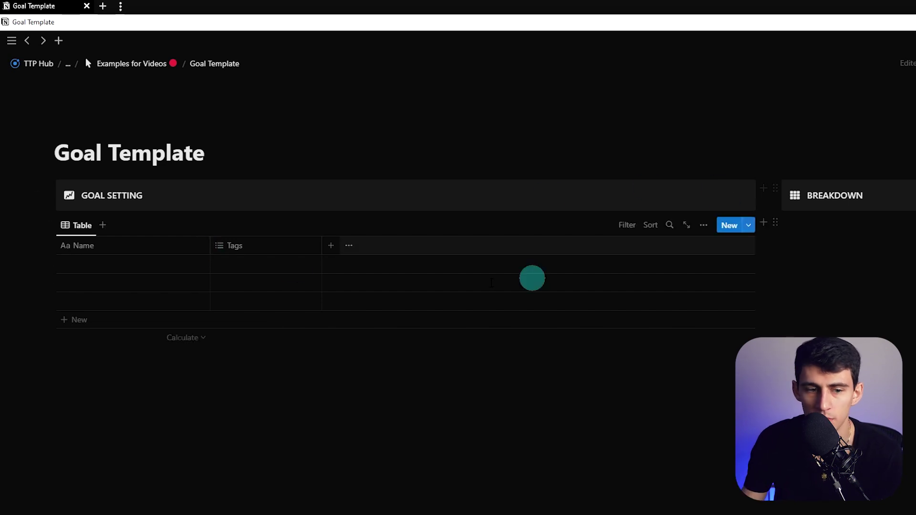
# Step: Open the first database entry and turn its Tags property into a Text property named "What to Achieve?"
pyautogui.click(190, 265)
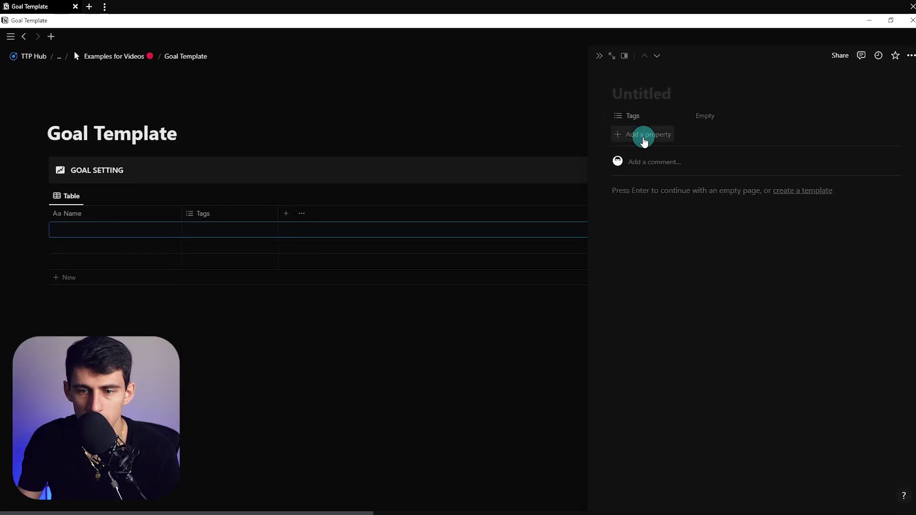
pyautogui.click(619, 122)
pyautogui.click(624, 145)
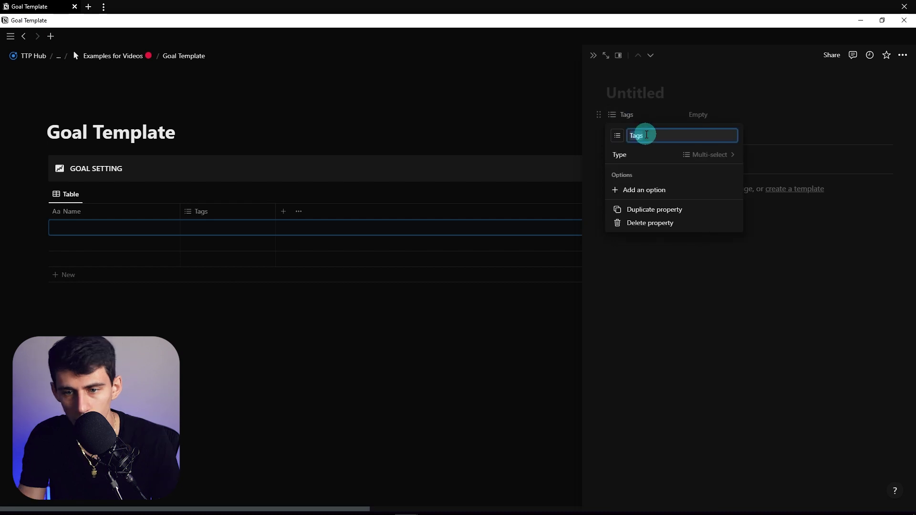
pyautogui.click(721, 154)
pyautogui.click(715, 168)
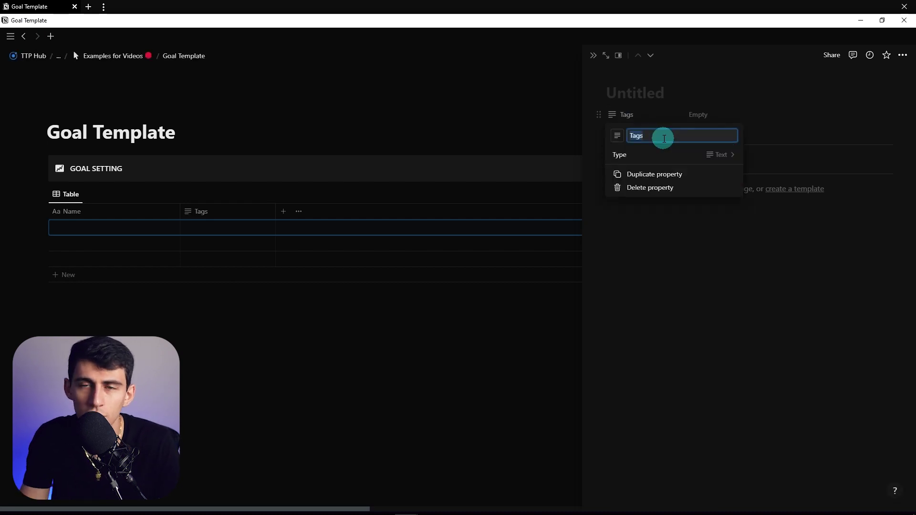
pyautogui.write('What to Achieve?')
# Step: Enter "250,000 views per month" as the entry's What to Achieve? value
pyautogui.click(706, 118)
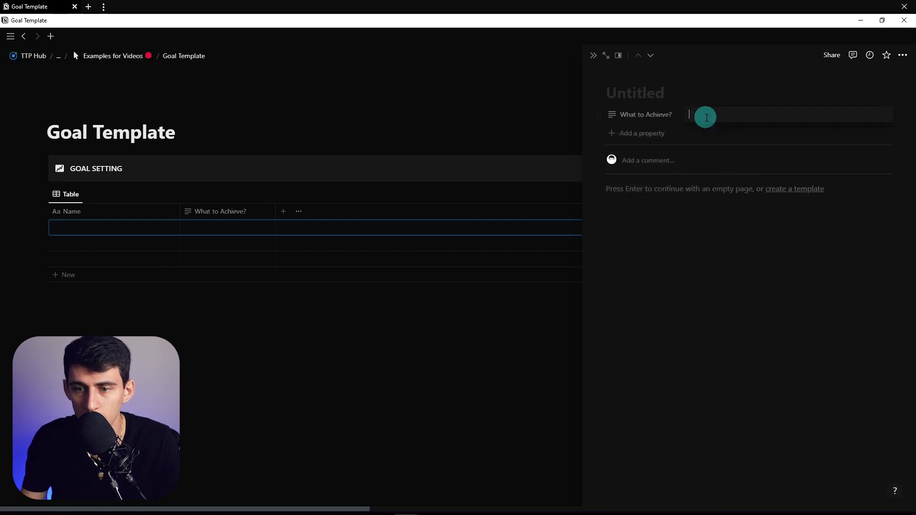
pyautogui.write('250,')
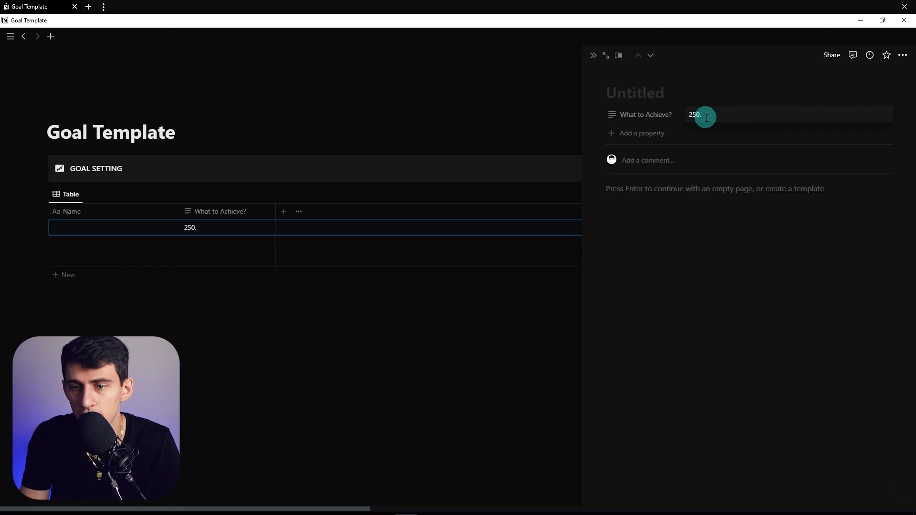
pyautogui.write('000 views per month')
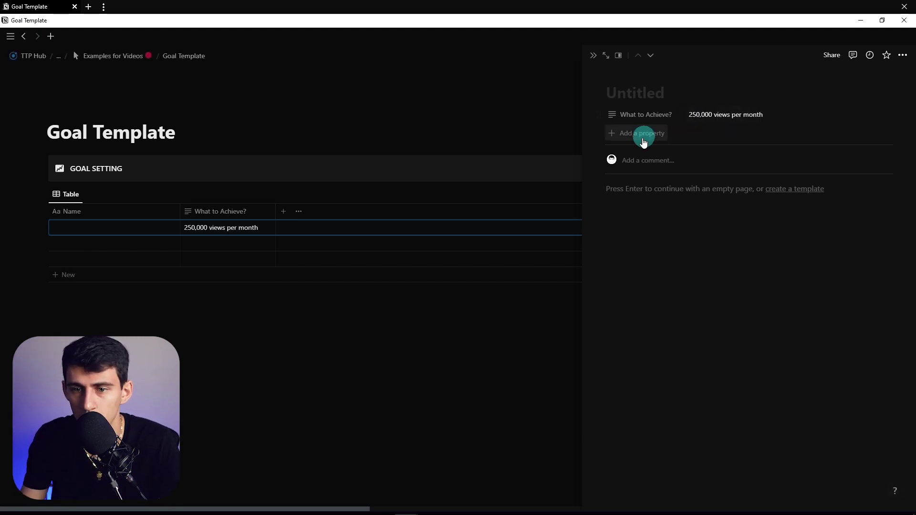
# Step: Duplicate the What to Achieve? property and make the copy a Date property named When
pyautogui.click(641, 115)
pyautogui.click(637, 179)
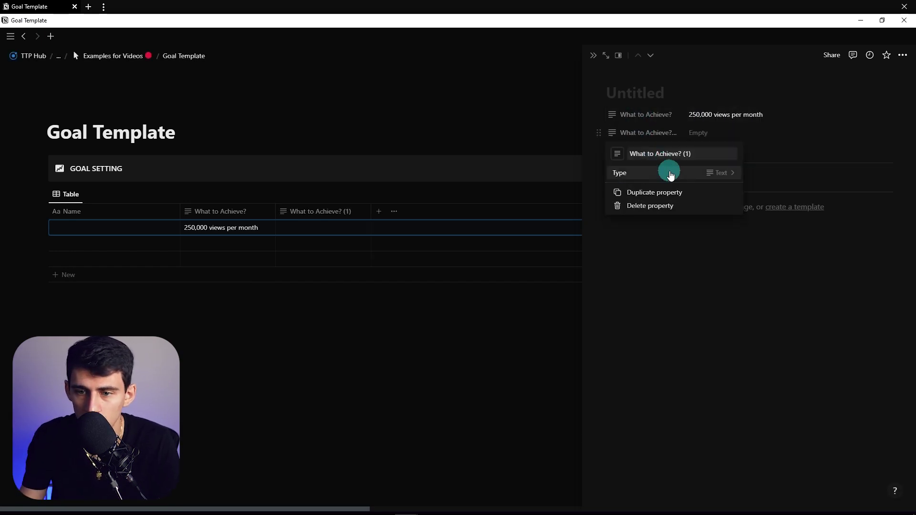
pyautogui.write('When')
pyautogui.press('Return')
pyautogui.click(663, 103)
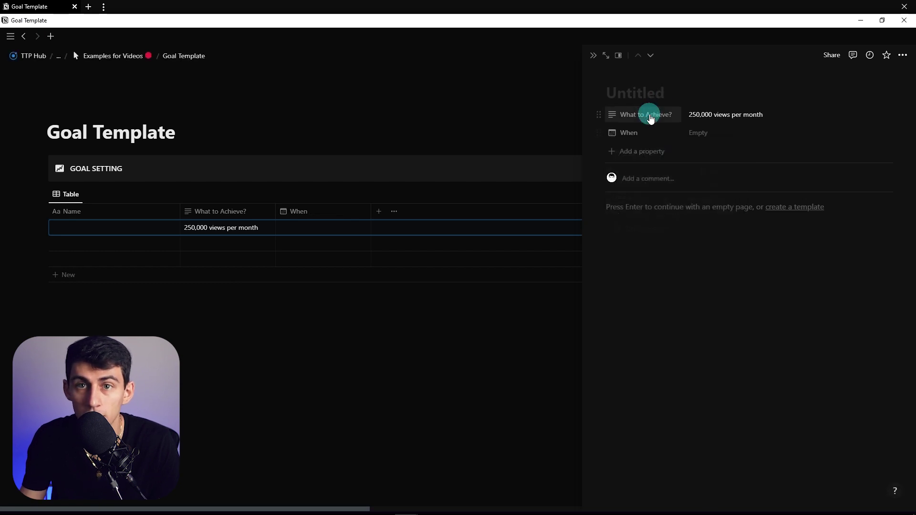
# Step: Add a Number property named How Many to the entry
pyautogui.click(644, 151)
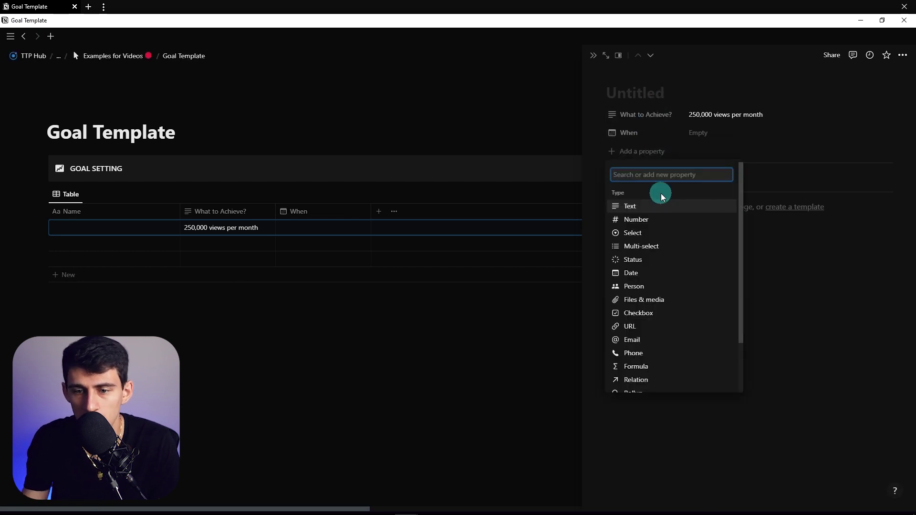
pyautogui.click(628, 219)
pyautogui.click(651, 161)
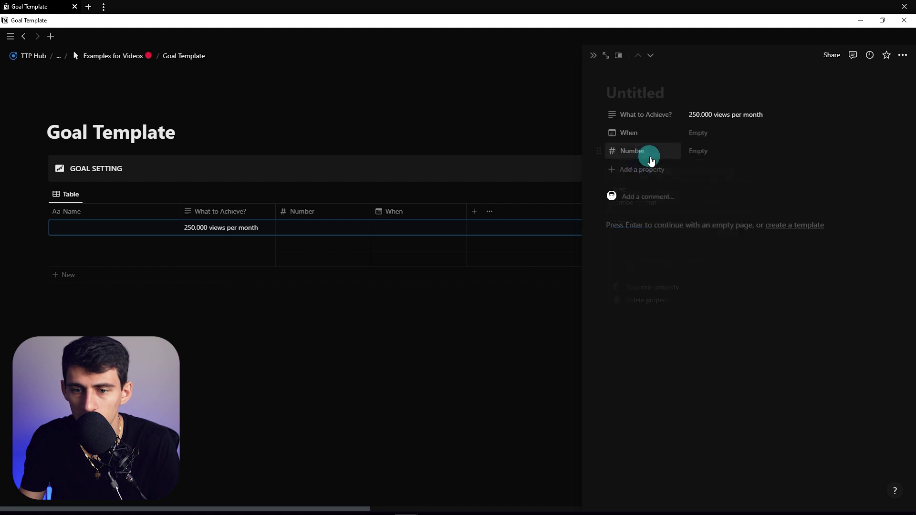
pyautogui.click(649, 157)
pyautogui.click(638, 182)
pyautogui.write('Ho')
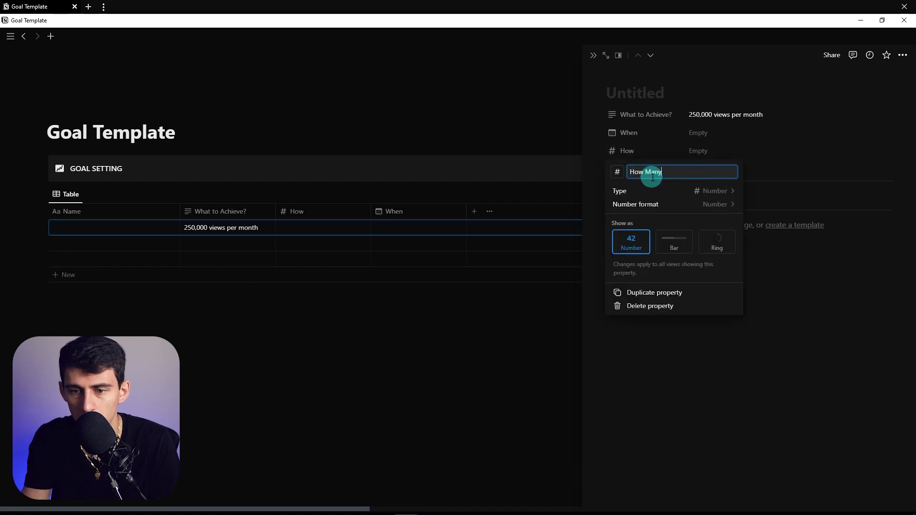
pyautogui.write('w Many')
pyautogui.press('Escape')
# Step: Duplicate the How Many property and change the copy's type to Text
pyautogui.click(637, 214)
pyautogui.click(631, 150)
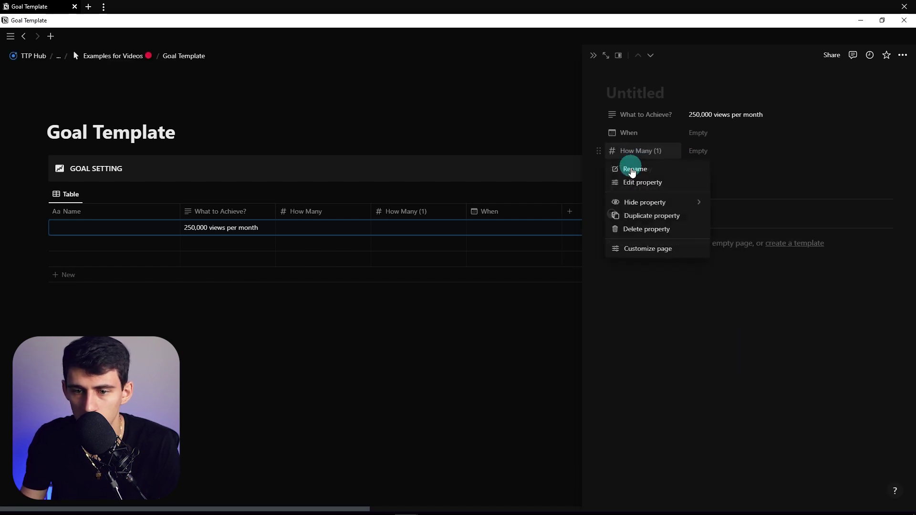
pyautogui.click(638, 182)
pyautogui.click(706, 188)
pyautogui.write('te')
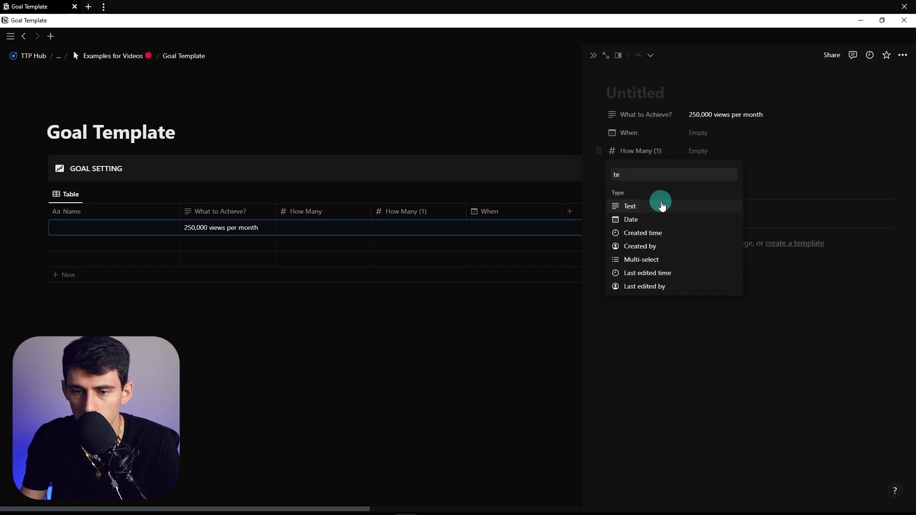
pyautogui.click(661, 206)
pyautogui.click(679, 353)
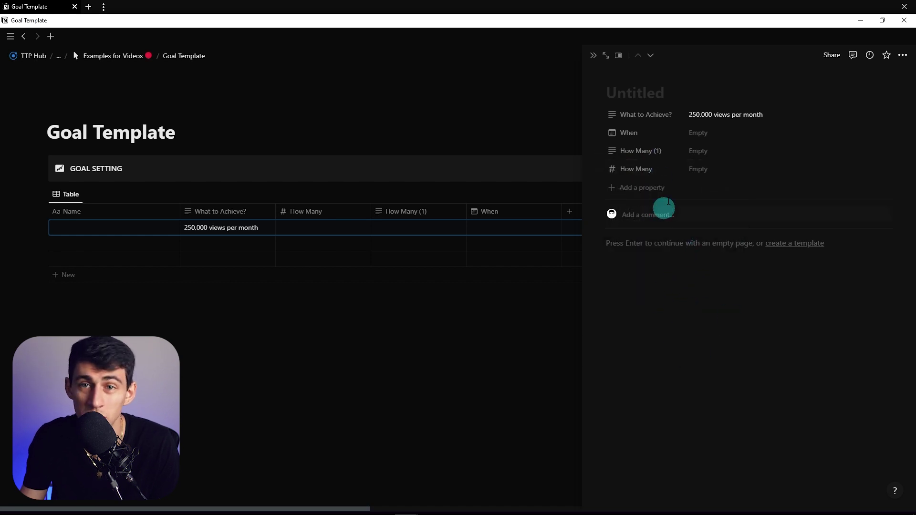
# Step: Rename the How Many copy to "How?" and enter "Post Daily on YouTube" as its value
pyautogui.click(651, 153)
pyautogui.write('How??')
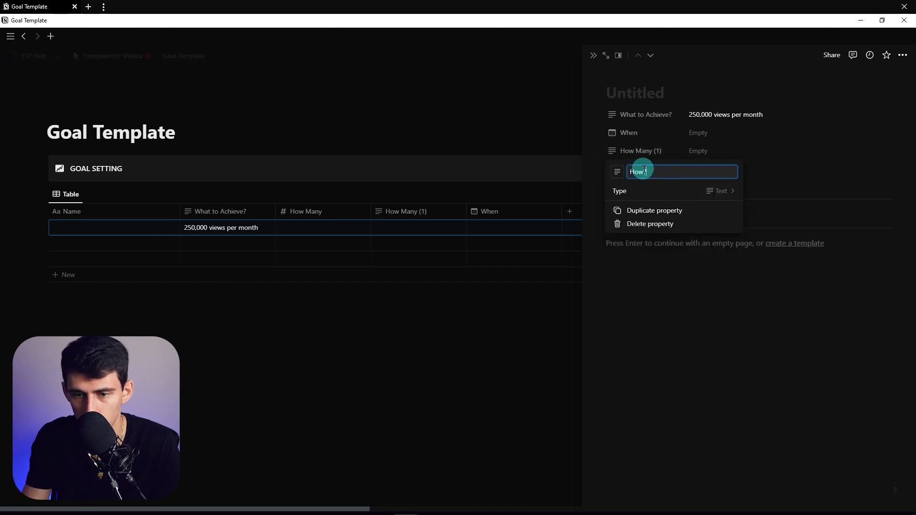
pyautogui.press('Return')
pyautogui.click(725, 154)
pyautogui.write('Post Daily on YouTube')
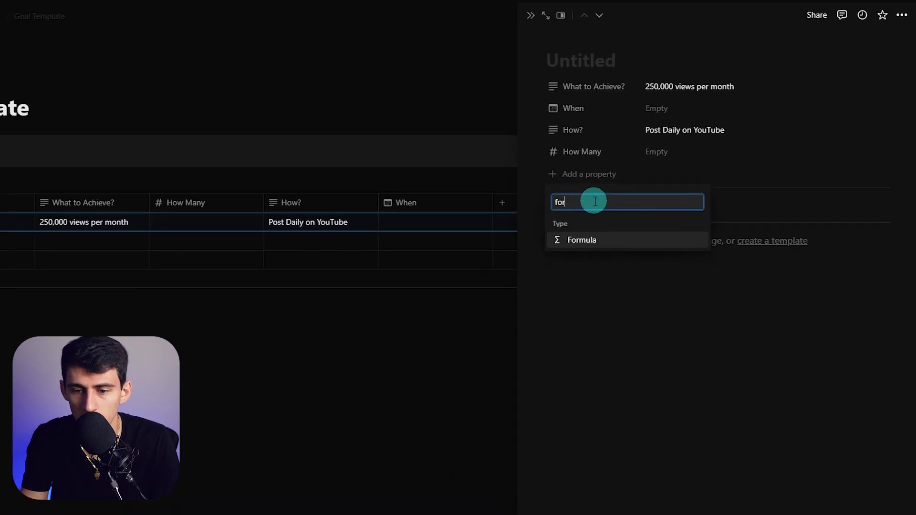
# Step: Add three Formula properties named By Day, By Week and By Month to the entry
pyautogui.press('Return')
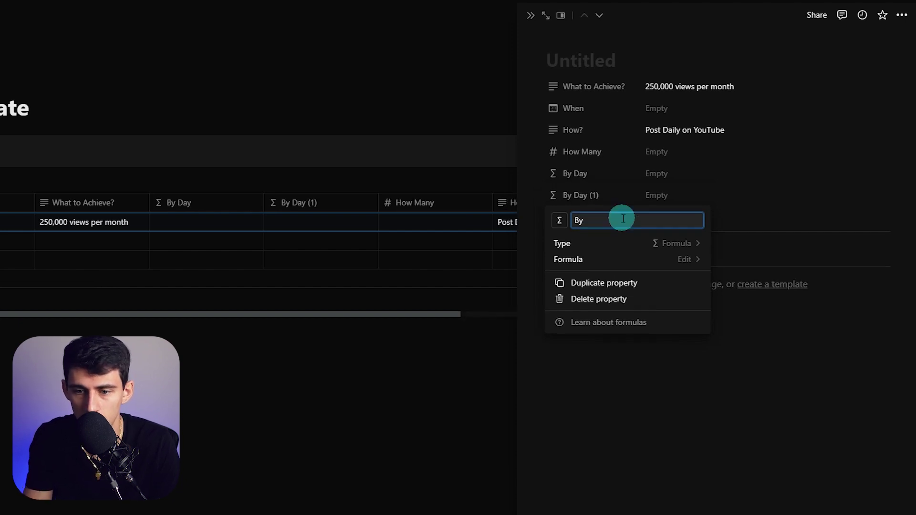
pyautogui.write('ek')
pyautogui.click(582, 190)
pyautogui.click(582, 195)
pyautogui.write('h')
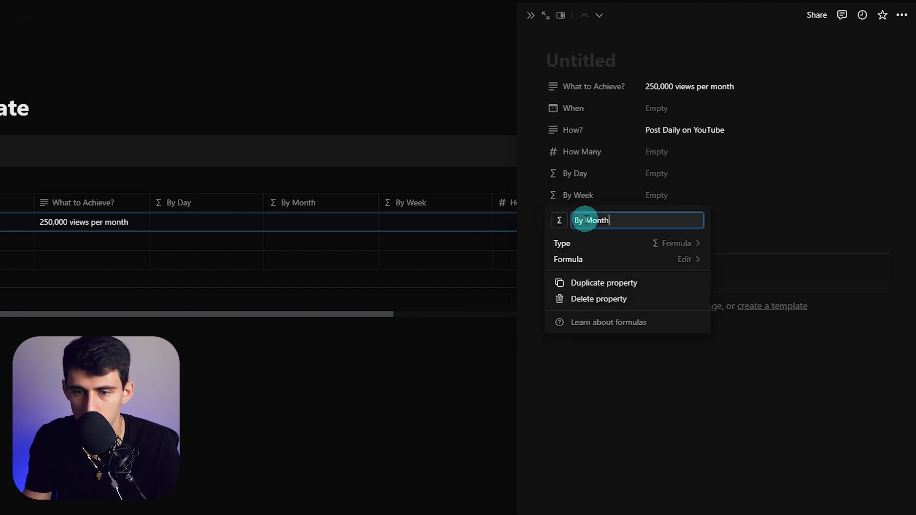
pyautogui.press('Return')
# Step: Enter 365 as the How Many value and set the By Day formula to prop("How Many")/365
pyautogui.click(660, 152)
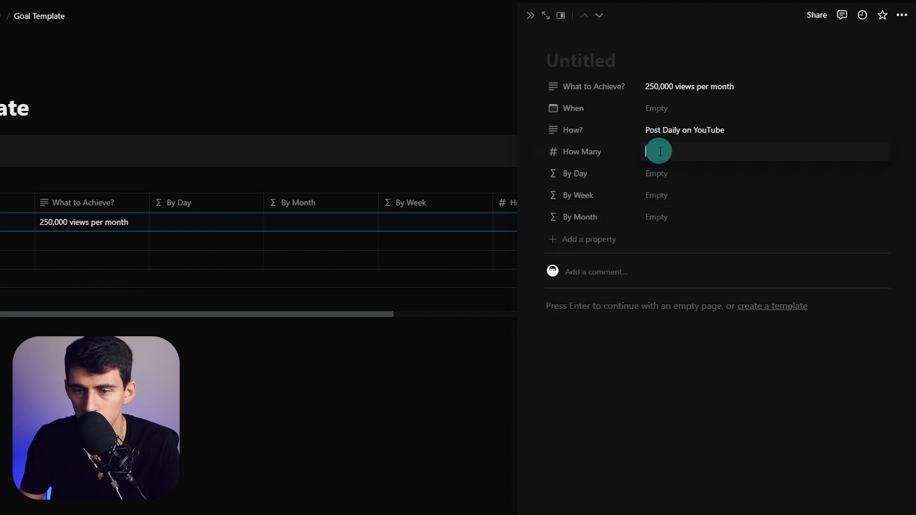
pyautogui.write('365')
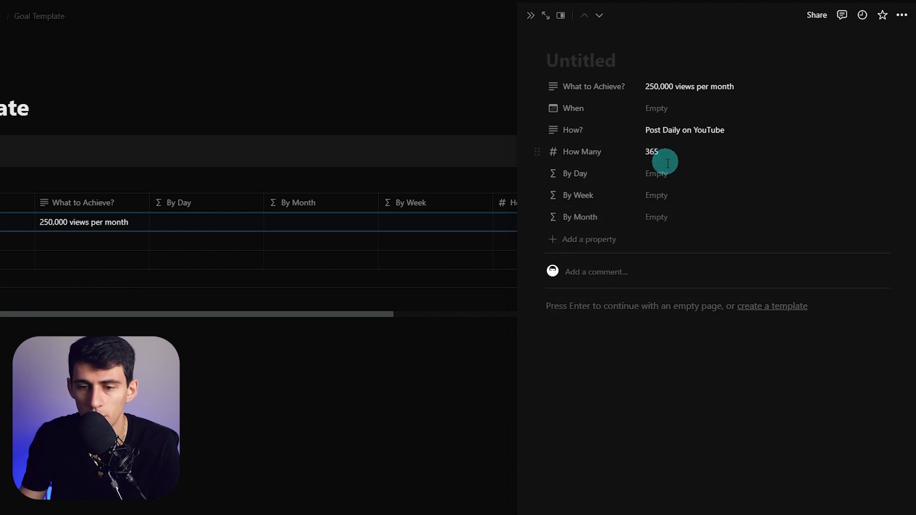
pyautogui.click(656, 164)
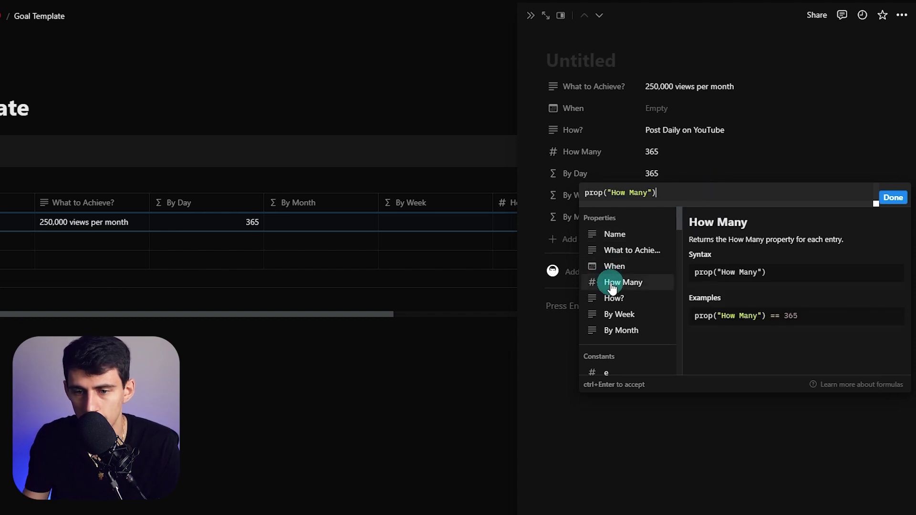
pyautogui.write('/365')
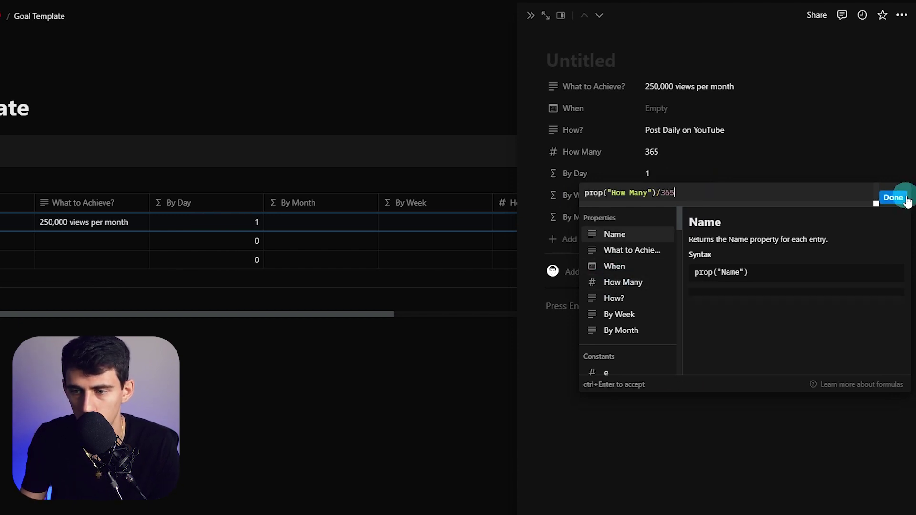
pyautogui.press('Return')
# Step: Set the By Week formula to round(prop("How Many")/52)
pyautogui.click(679, 198)
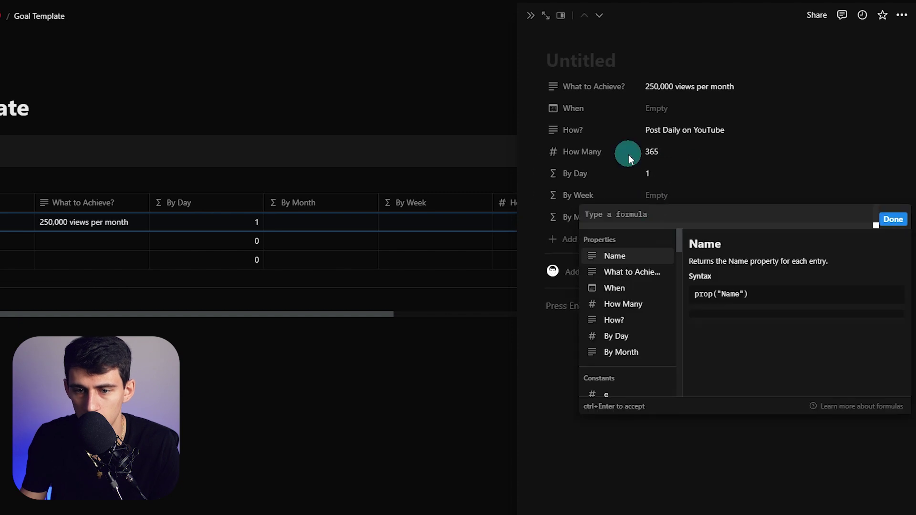
pyautogui.write('/52')
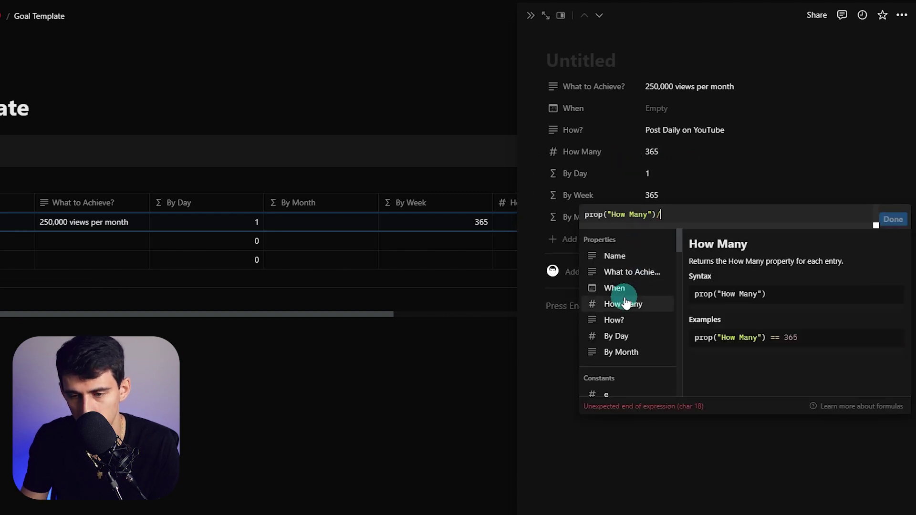
pyautogui.click(586, 215)
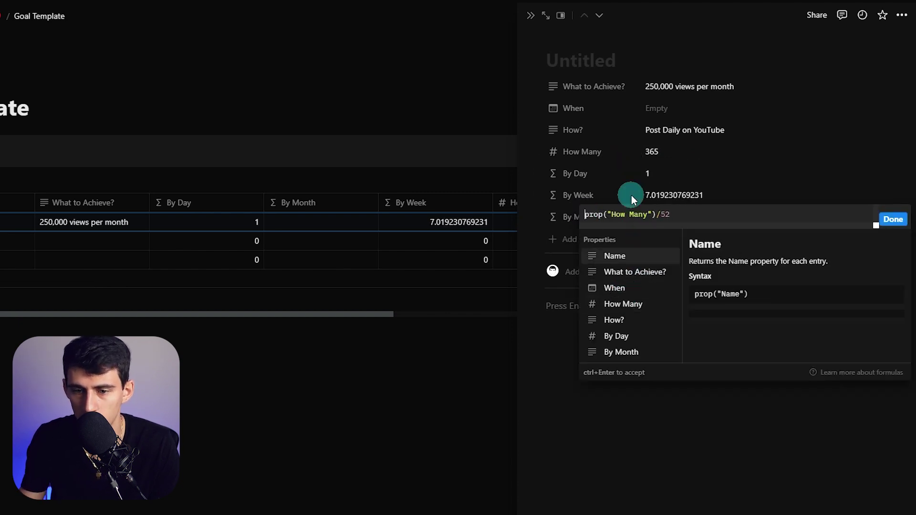
pyautogui.write('round')
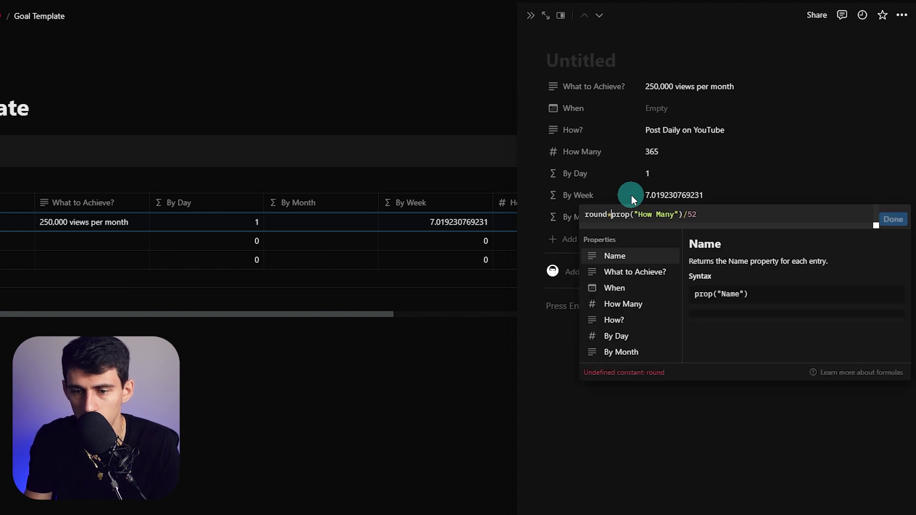
pyautogui.write('(')
pyautogui.click(709, 214)
pyautogui.write(')')
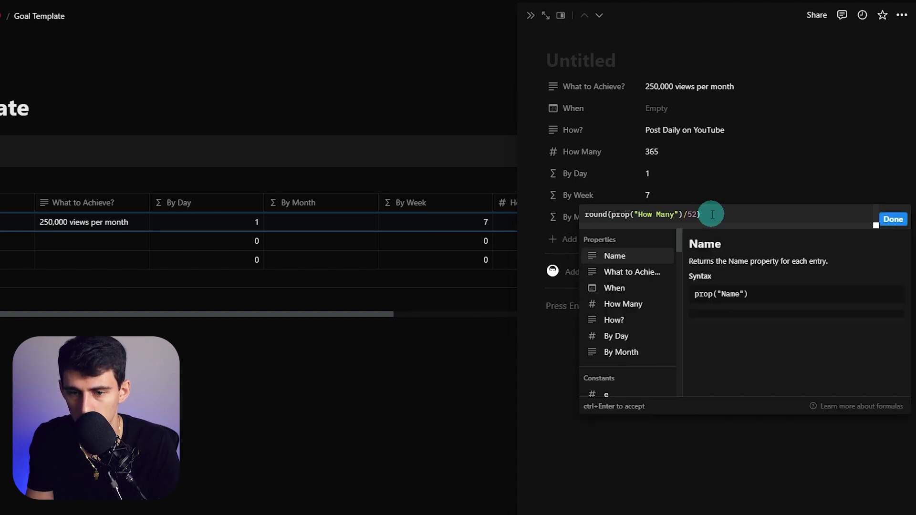
pyautogui.press('Return')
# Step: Set the By Month formula to round(prop("How Many")/12)
pyautogui.click(712, 220)
pyautogui.click(623, 326)
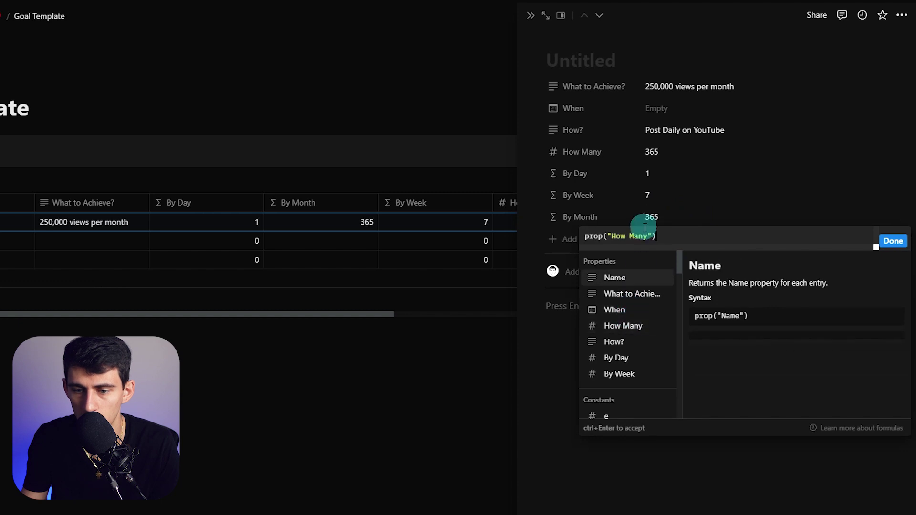
pyautogui.write('/12')
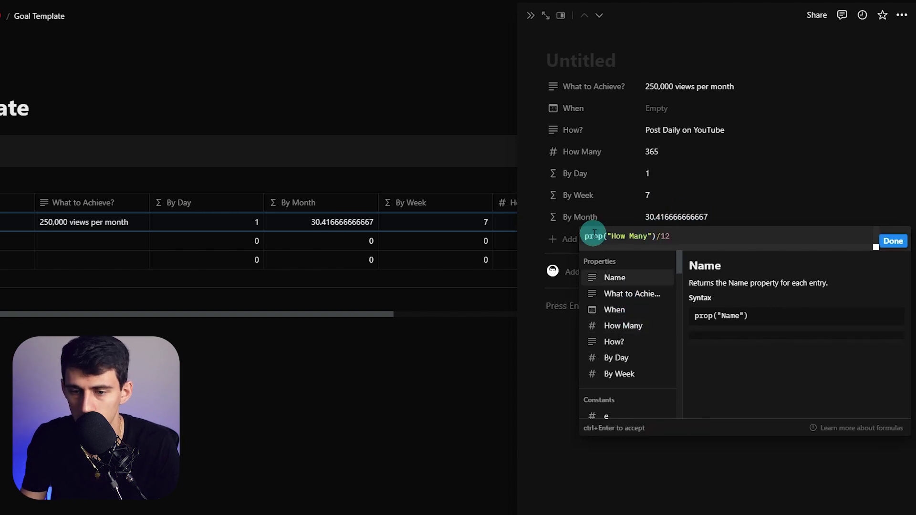
pyautogui.write('round(')
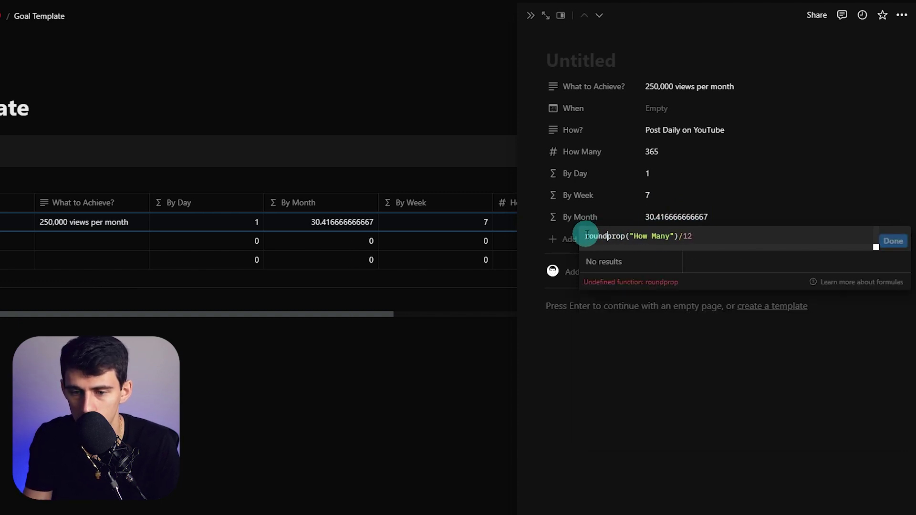
pyautogui.click(849, 252)
pyautogui.write(')')
pyautogui.click(888, 245)
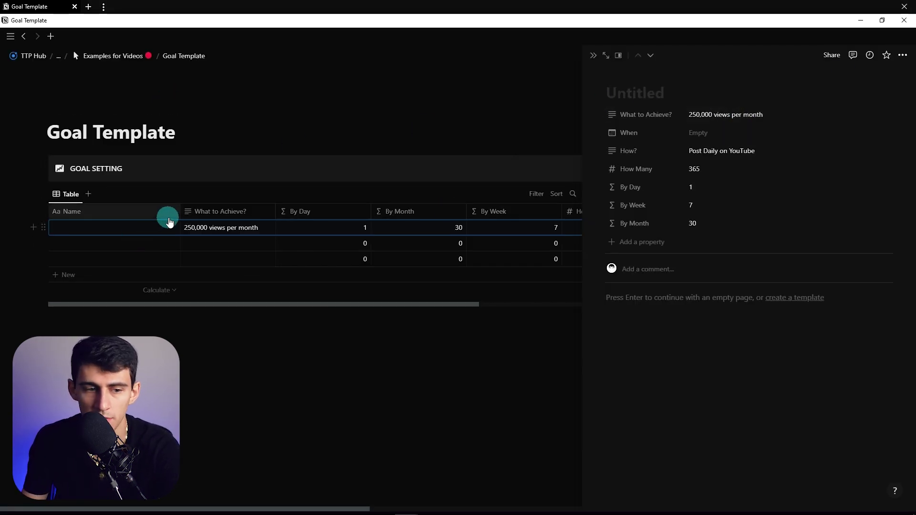
# Step: Narrow the table's Name column slightly and add a Select property named Tree to the 250,000 views entry
pyautogui.moveTo(180, 212); pyautogui.dragTo(173, 213)
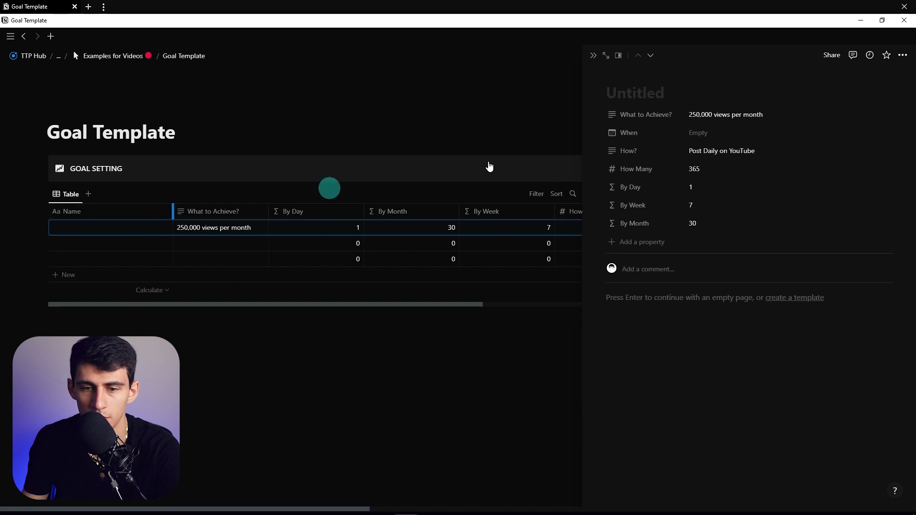
pyautogui.click(593, 55)
pyautogui.click(145, 227)
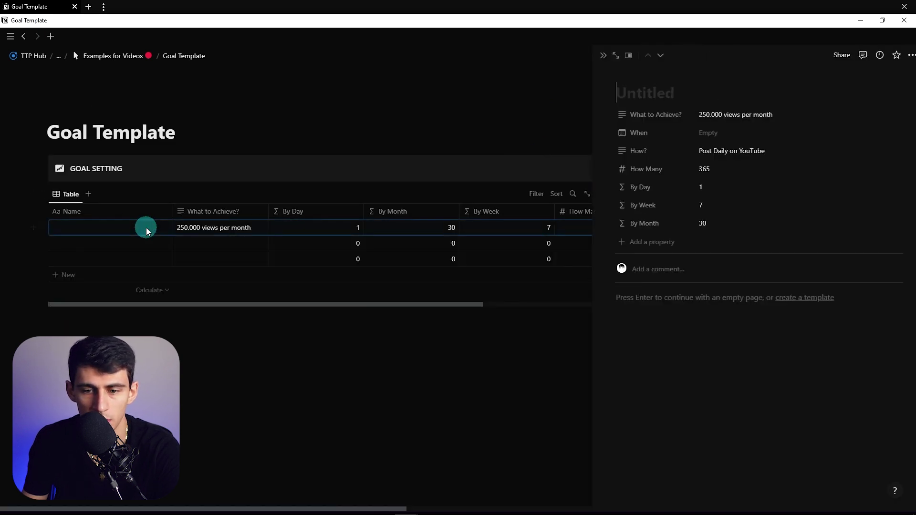
pyautogui.click(641, 243)
pyautogui.write('se')
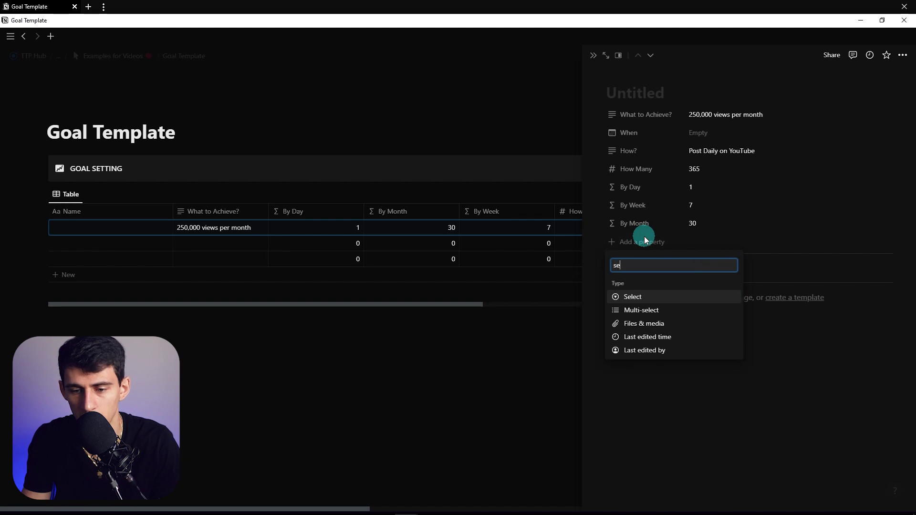
pyautogui.press('Return')
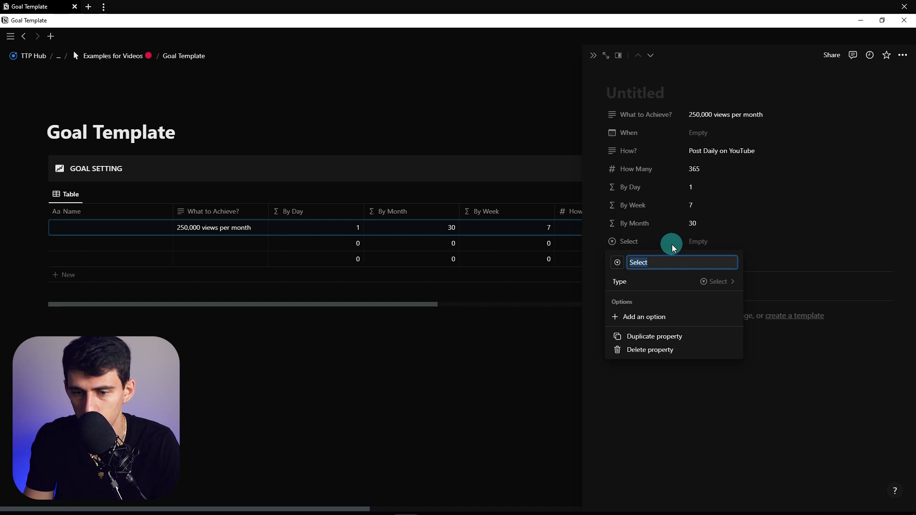
pyautogui.write('Tree')
# Step: Create the option "Rise Productive" as the entry's Tree value
pyautogui.click(720, 241)
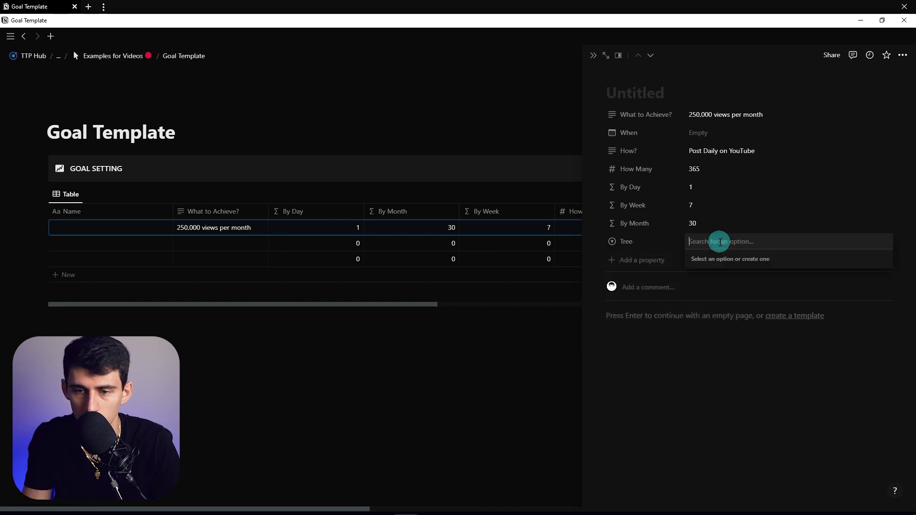
pyautogui.write('Rise')
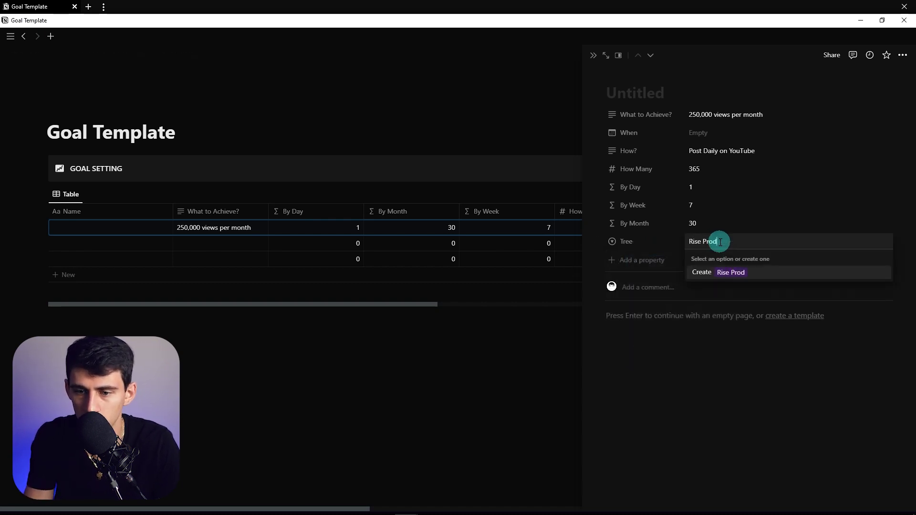
pyautogui.write('Prod')
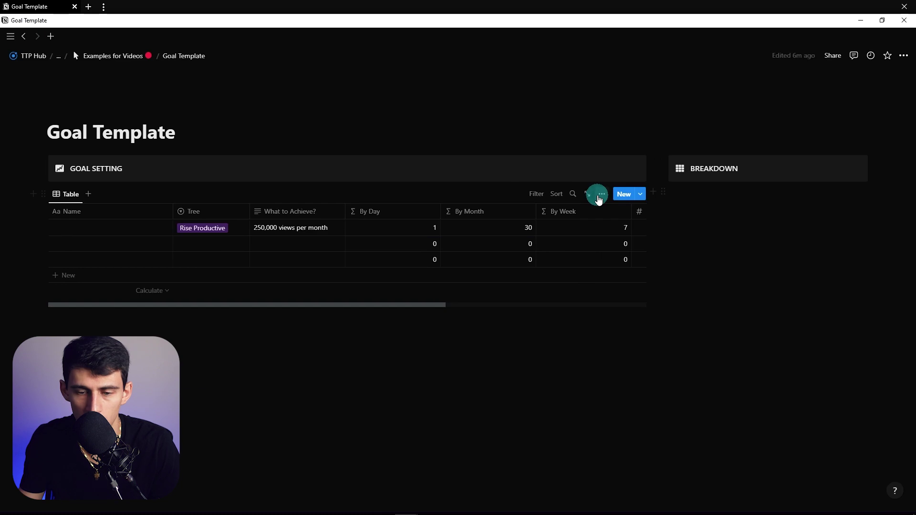
# Step: Group the goals table by the Tree property
pyautogui.click(598, 194)
pyautogui.click(536, 315)
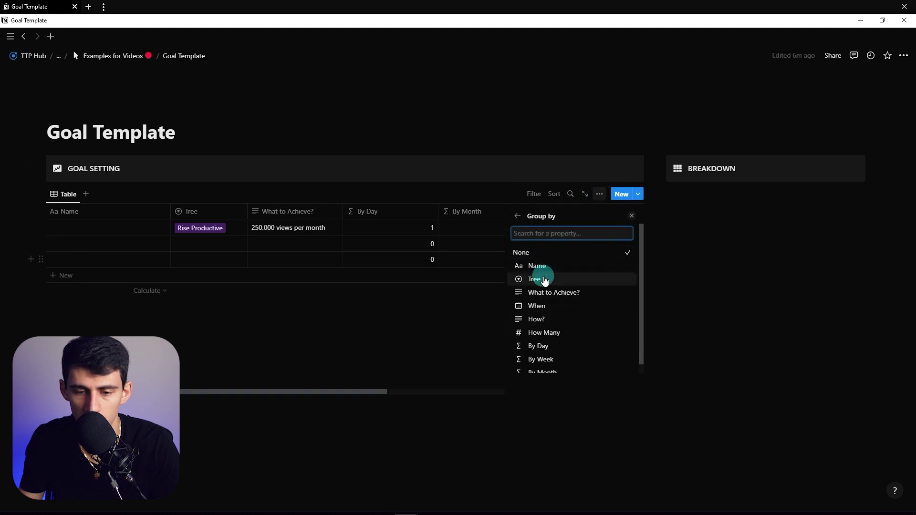
pyautogui.click(544, 280)
pyautogui.click(262, 454)
pyautogui.click(107, 215)
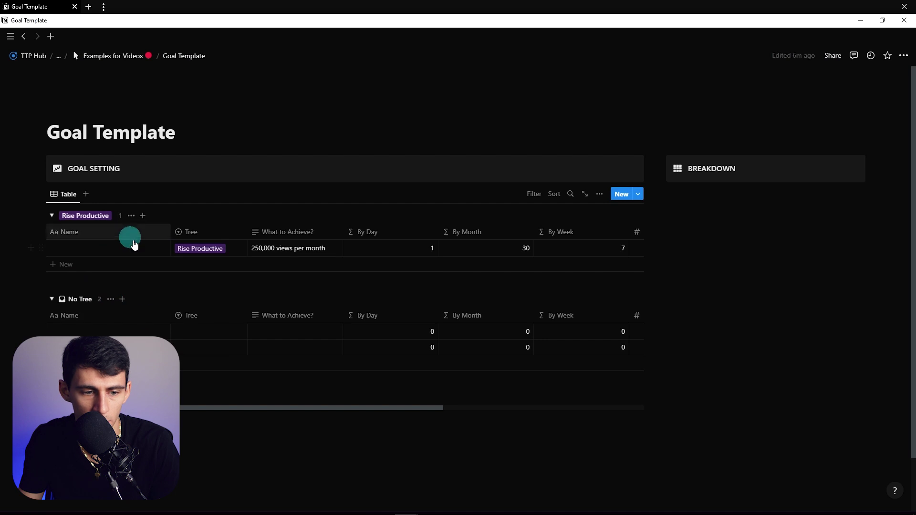
# Step: Hide the By Day, By Month and By Week columns in the goals table view
pyautogui.click(599, 193)
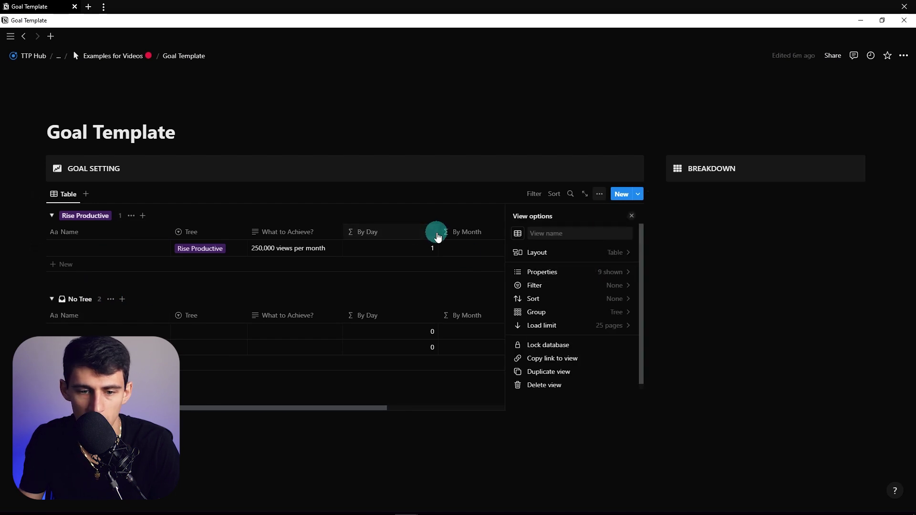
pyautogui.click(438, 238)
pyautogui.click(379, 348)
pyautogui.click(371, 235)
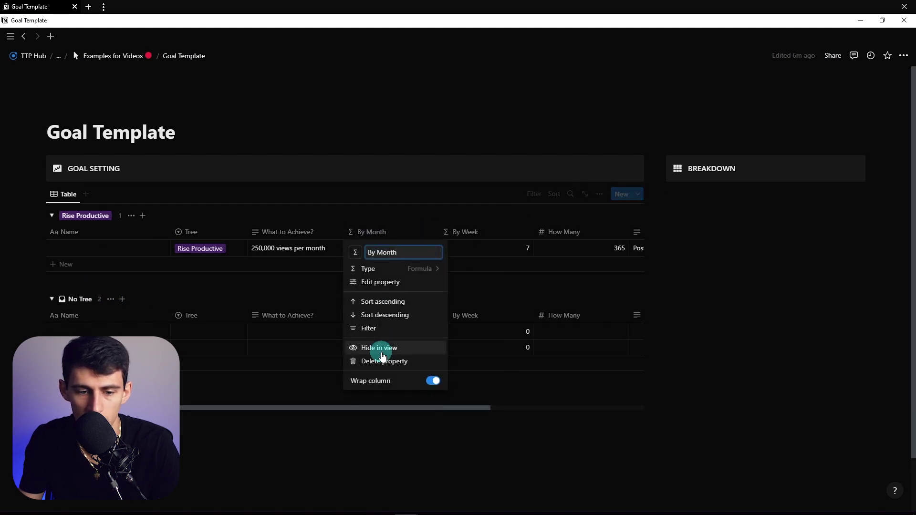
pyautogui.click(382, 353)
pyautogui.click(411, 236)
pyautogui.click(401, 349)
# Step: Set the When date of the 250,000 views entry to December 31, 2023
pyautogui.click(596, 248)
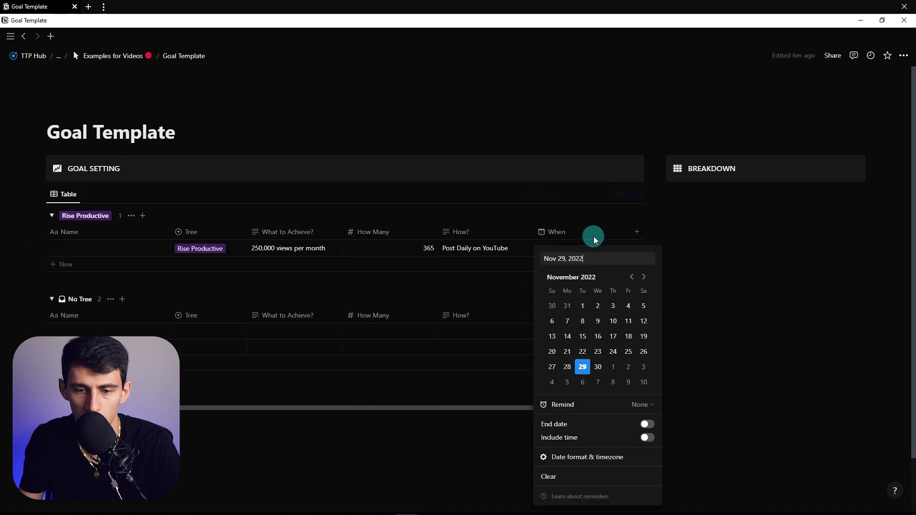
pyautogui.click(644, 276)
pyautogui.click(644, 276)
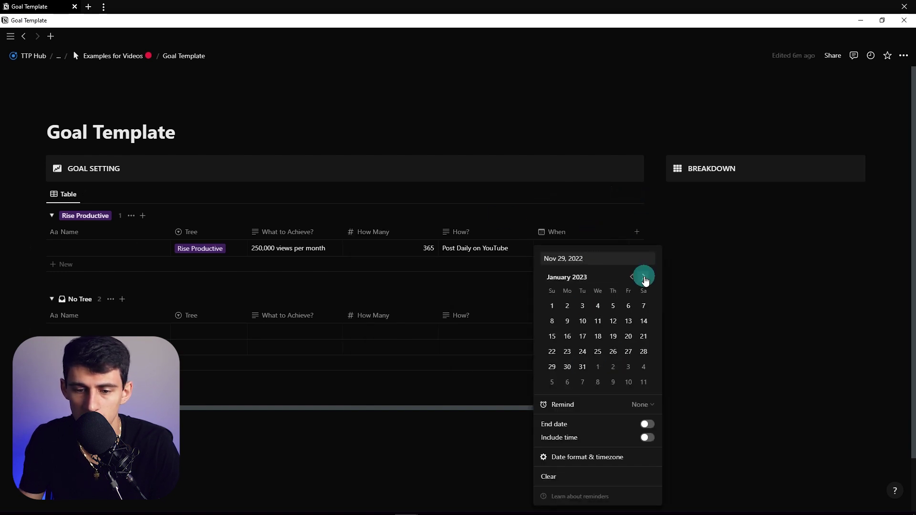
pyautogui.click(644, 276)
pyautogui.click(643, 277)
pyautogui.click(643, 277)
pyautogui.click(644, 276)
pyautogui.click(644, 277)
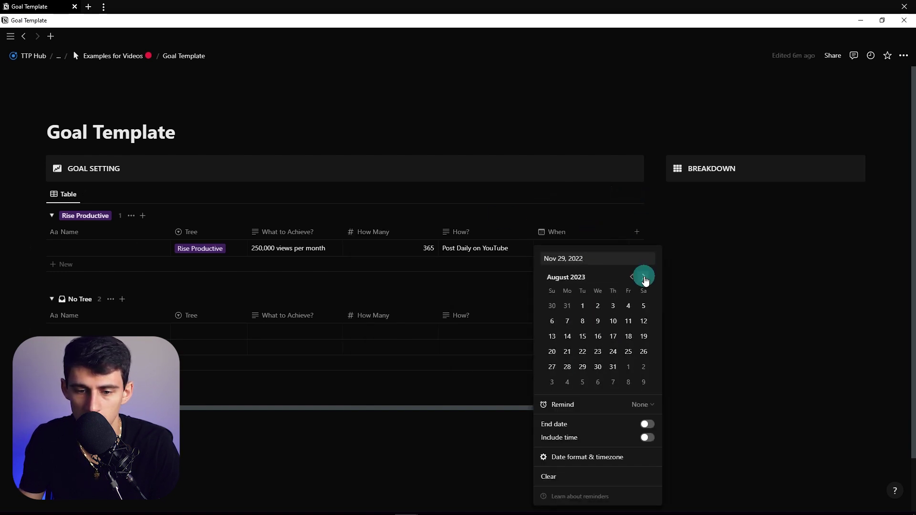
pyautogui.click(644, 277)
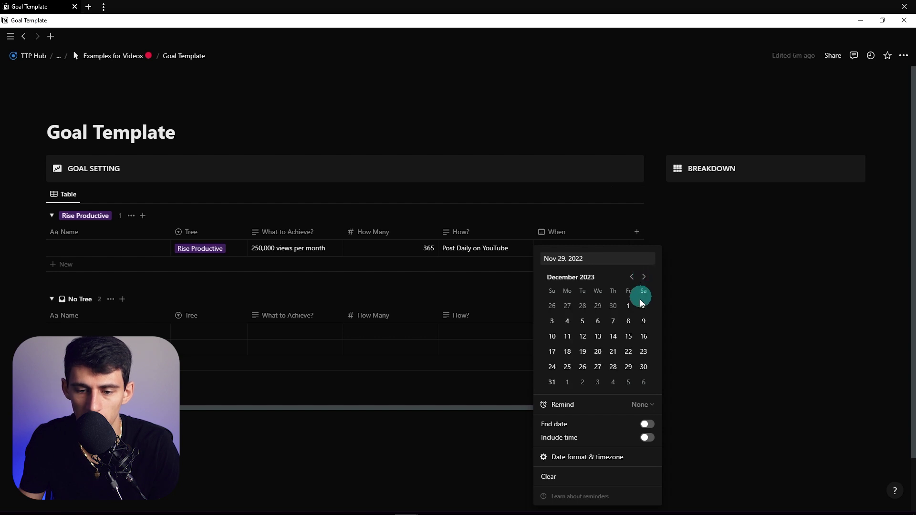
pyautogui.click(552, 382)
# Step: Rename the When property to "When End"
pyautogui.click(629, 152)
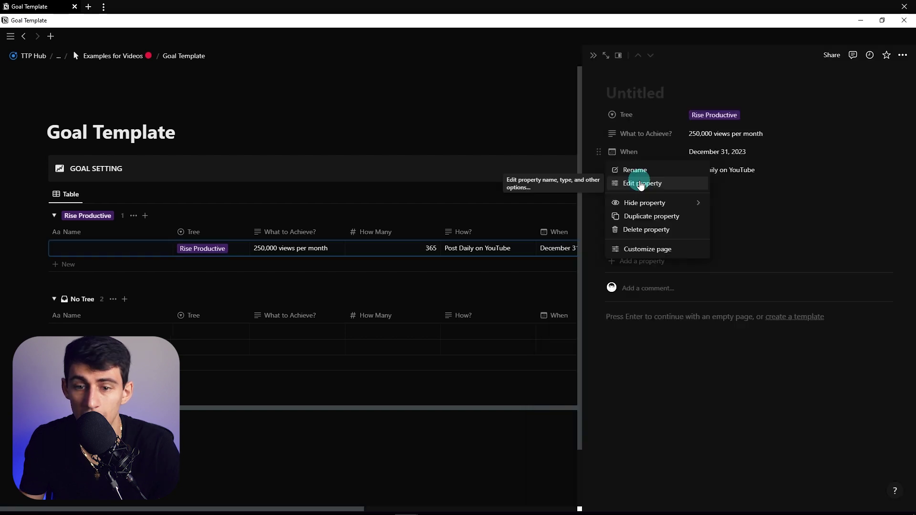
pyautogui.click(637, 180)
pyautogui.click(656, 172)
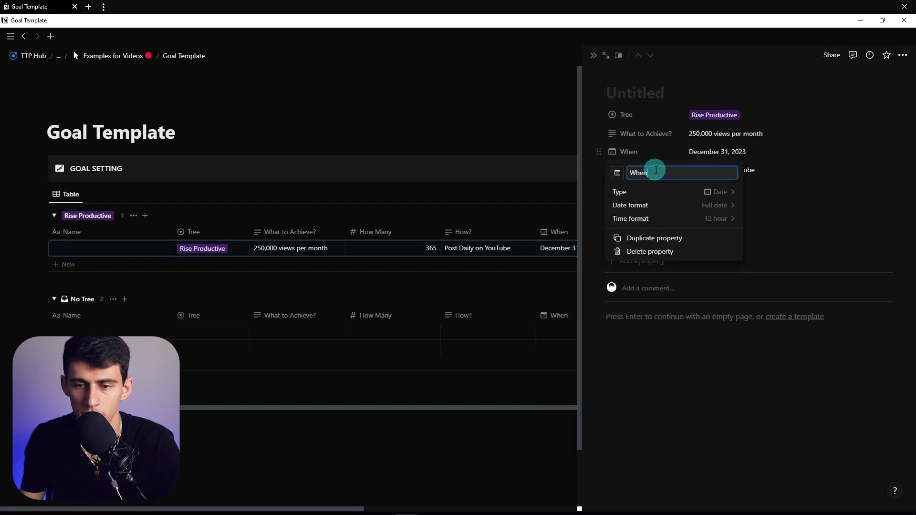
pyautogui.write('St')
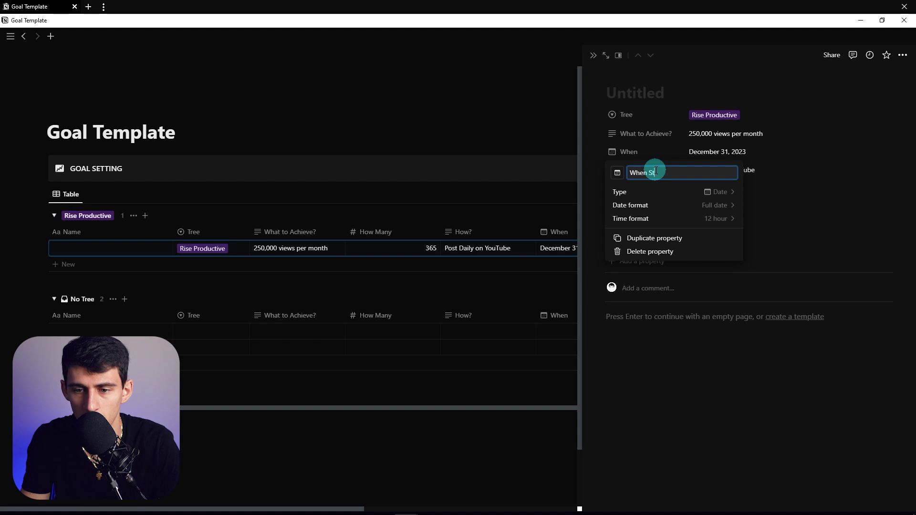
pyautogui.write('End')
# Step: Duplicate the When End property, rename the copy "When Start" and set its date to January 1, 2023
pyautogui.click(646, 214)
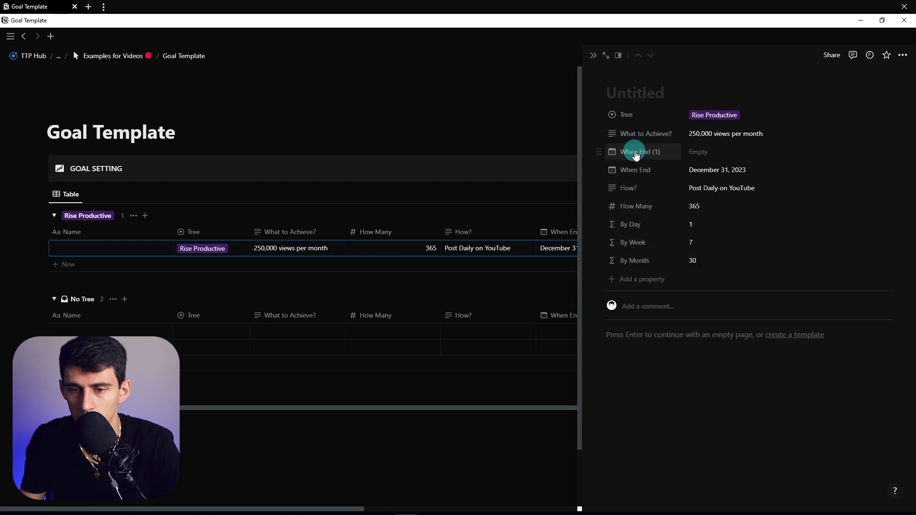
pyautogui.click(698, 152)
pyautogui.click(791, 192)
pyautogui.click(791, 193)
pyautogui.click(706, 221)
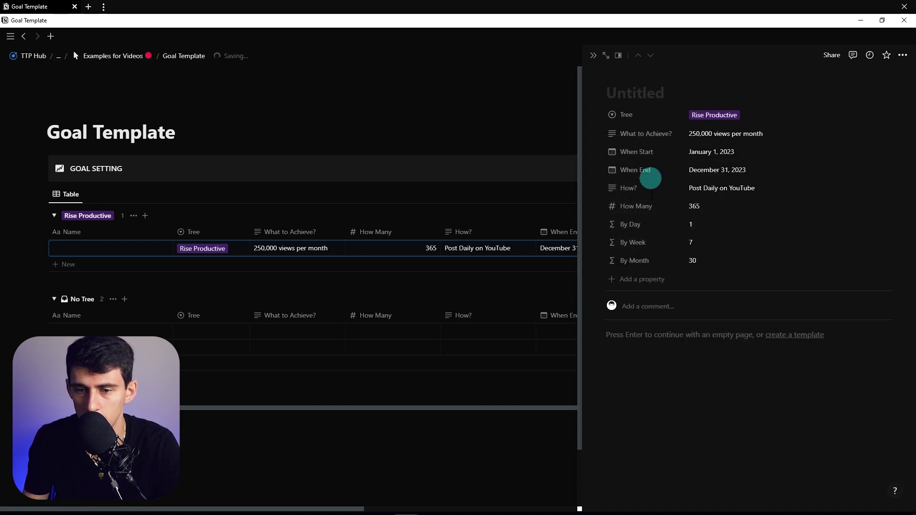
# Step: Duplicate the By Month property and rename the copy "Start & End Days"
pyautogui.click(634, 262)
pyautogui.click(637, 323)
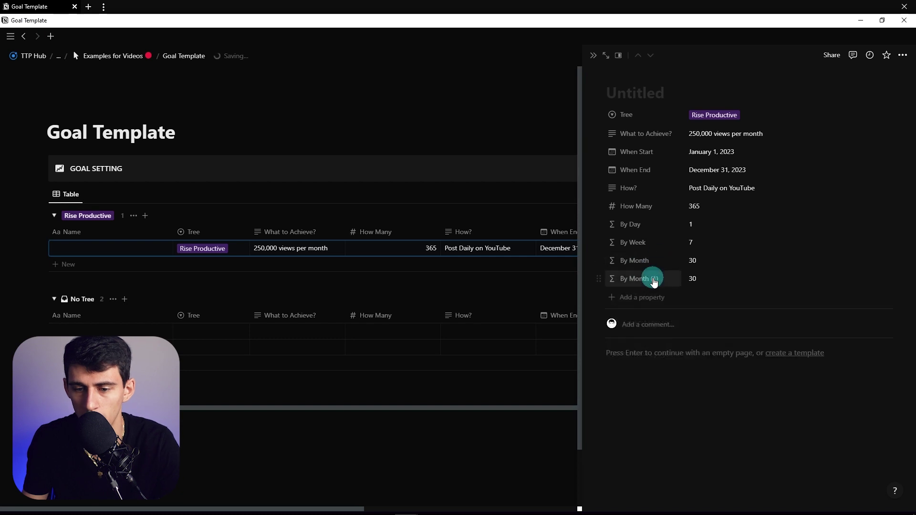
pyautogui.click(653, 280)
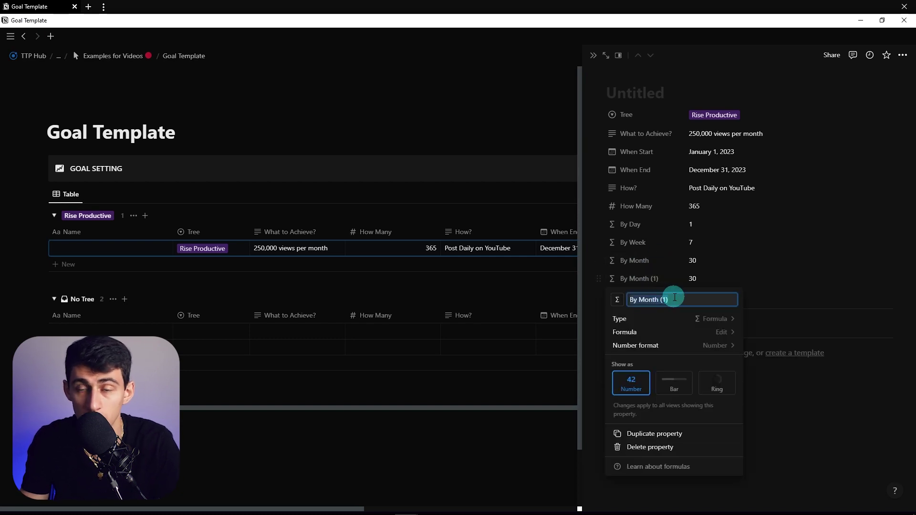
pyautogui.write('Start & End Days')
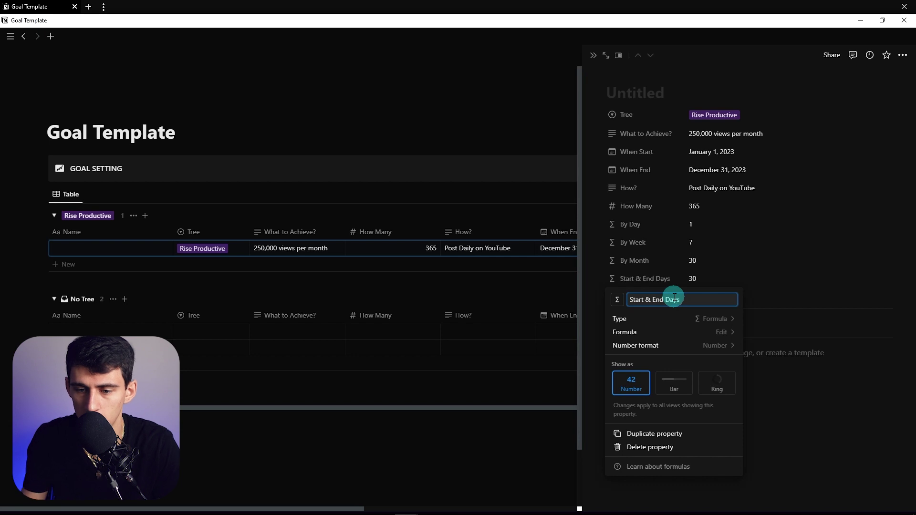
# Step: Set the Start & End Days formula to dateBetween(prop("When End"), prop("When Start"), "days")
pyautogui.click(699, 282)
pyautogui.click(701, 281)
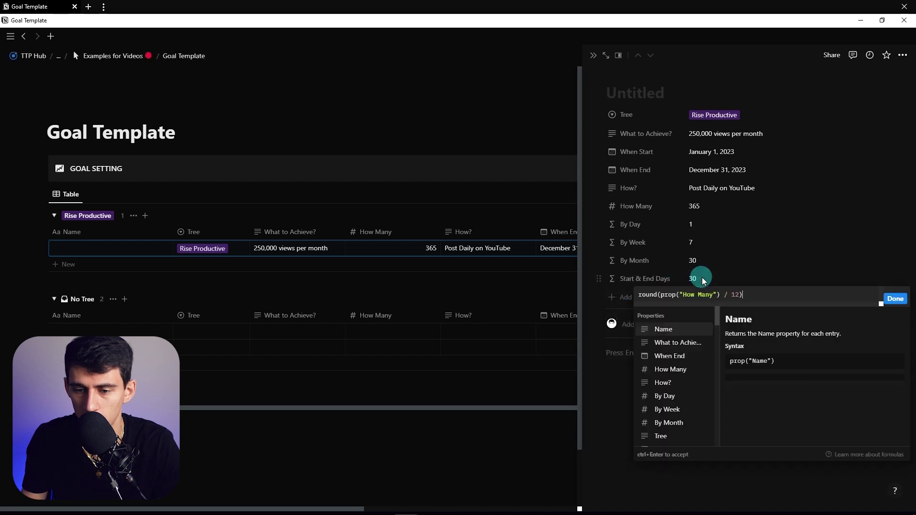
pyautogui.hotkey('ctrl', 'a')
pyautogui.write('date')
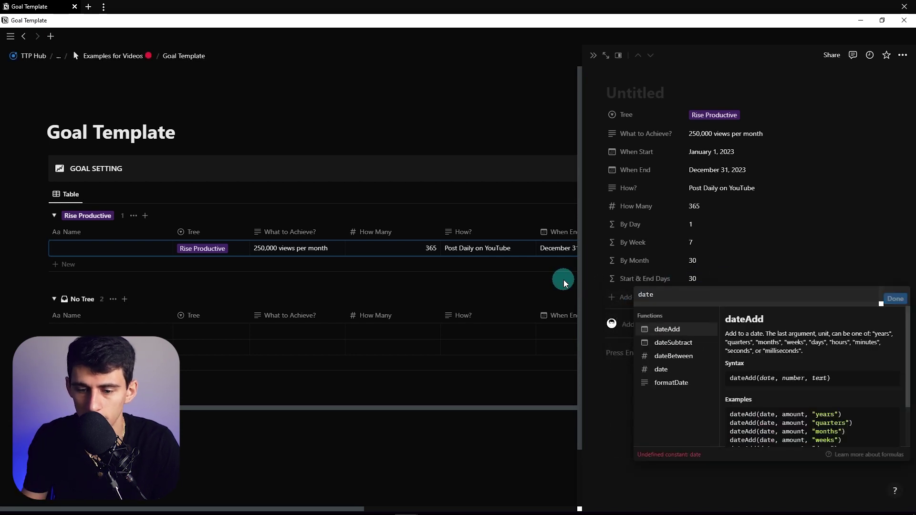
pyautogui.click(673, 356)
pyautogui.write('when')
pyautogui.press('Return')
pyautogui.write(',')
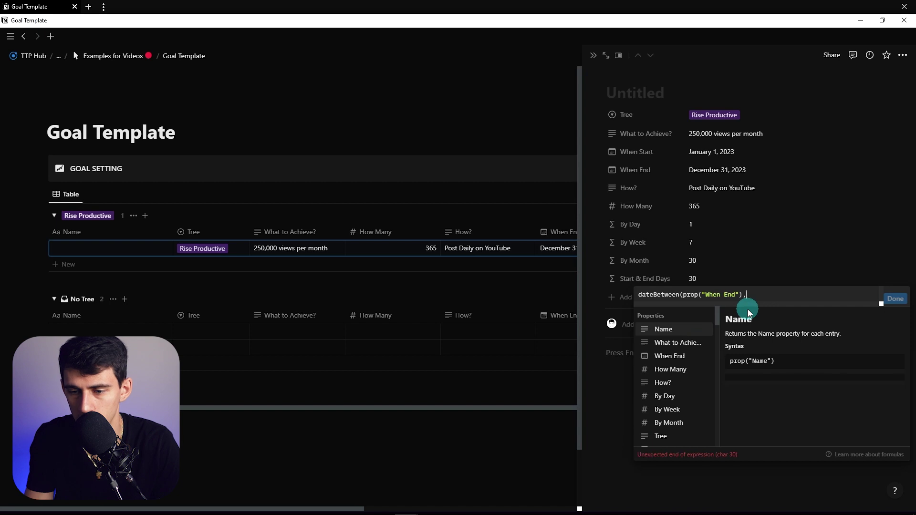
pyautogui.write('prop("When Start"),"days")')
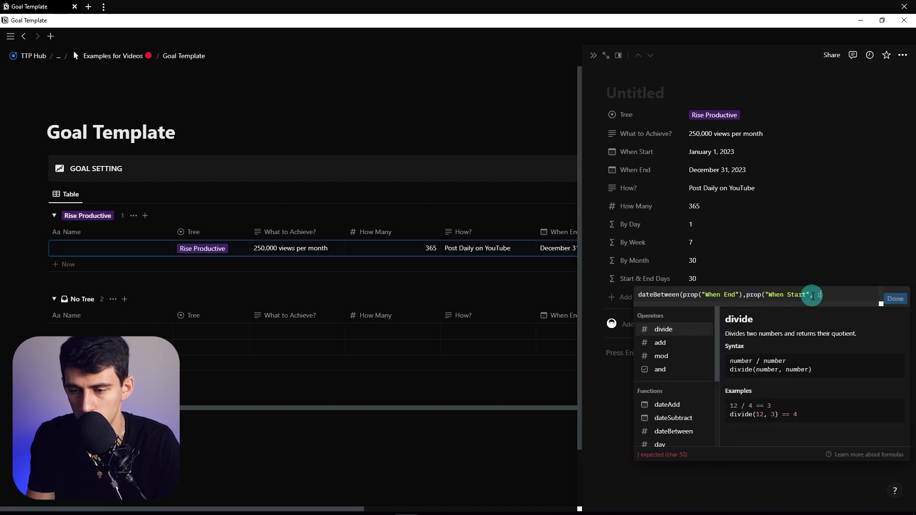
pyautogui.press('Return')
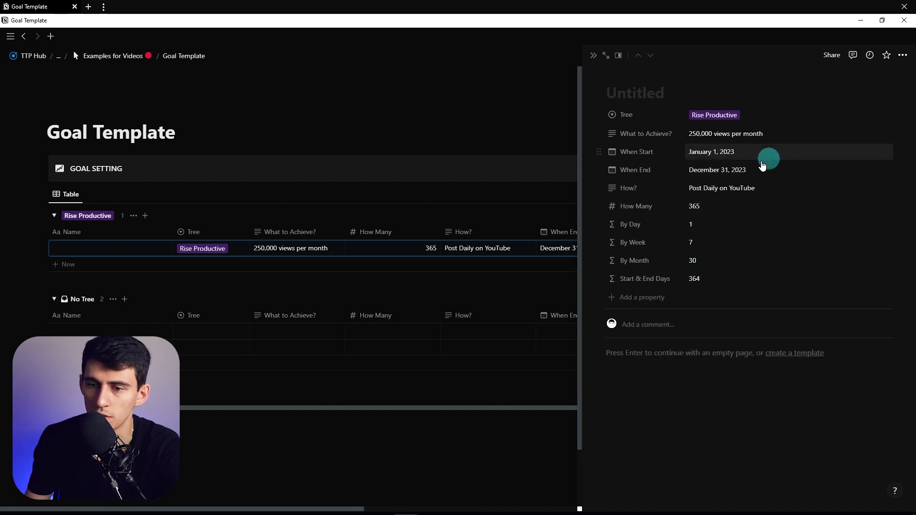
# Step: Add 1 to the result of the Start & End Days formula
pyautogui.click(736, 170)
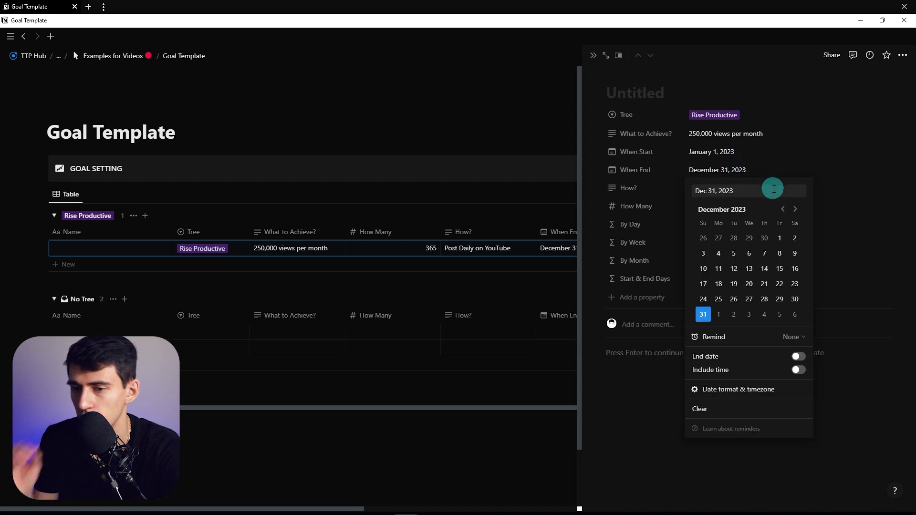
pyautogui.click(600, 225)
pyautogui.click(694, 278)
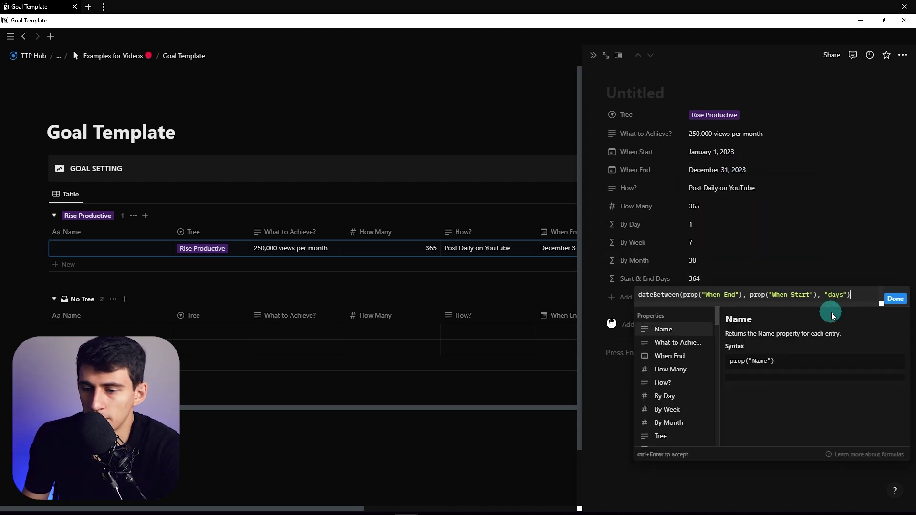
pyautogui.write('+1')
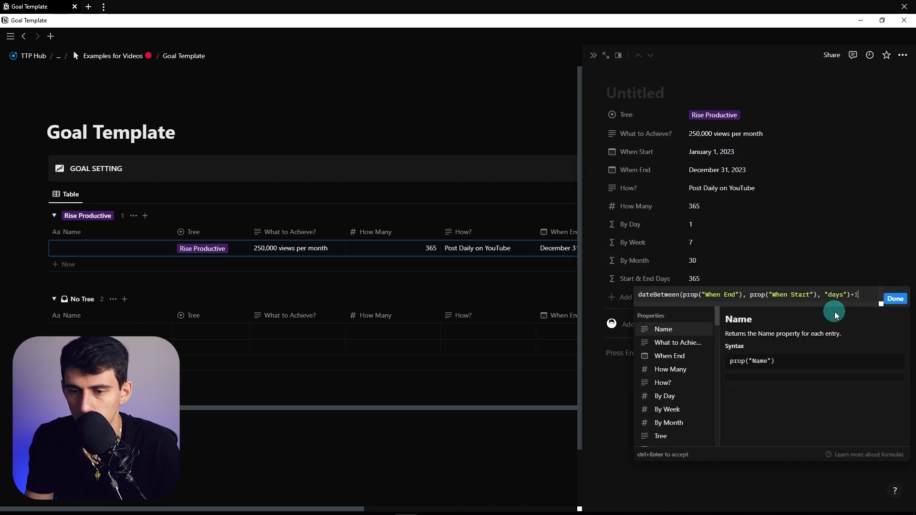
pyautogui.hotkey('ctrl', 'Return')
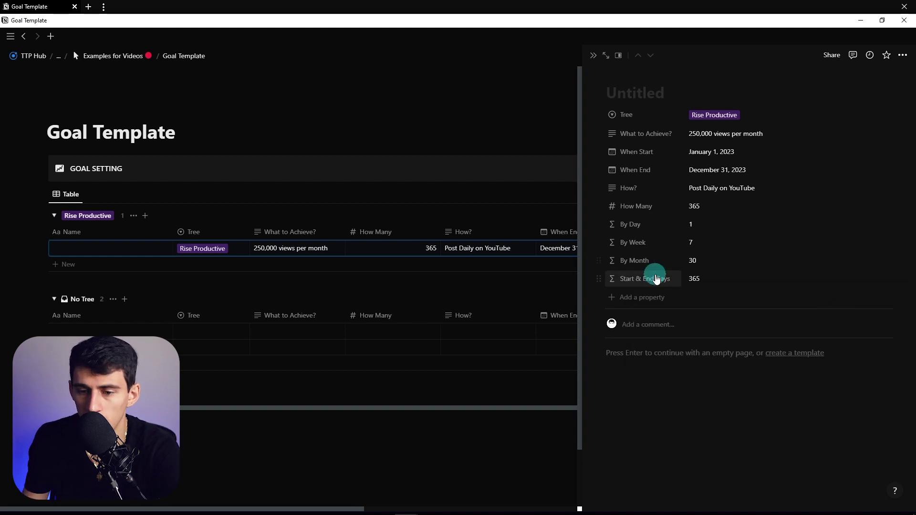
# Step: Change the By Day formula to divide How Many by the Start & End Days property
pyautogui.click(690, 225)
pyautogui.moveTo(729, 239); pyautogui.dragTo(713, 239)
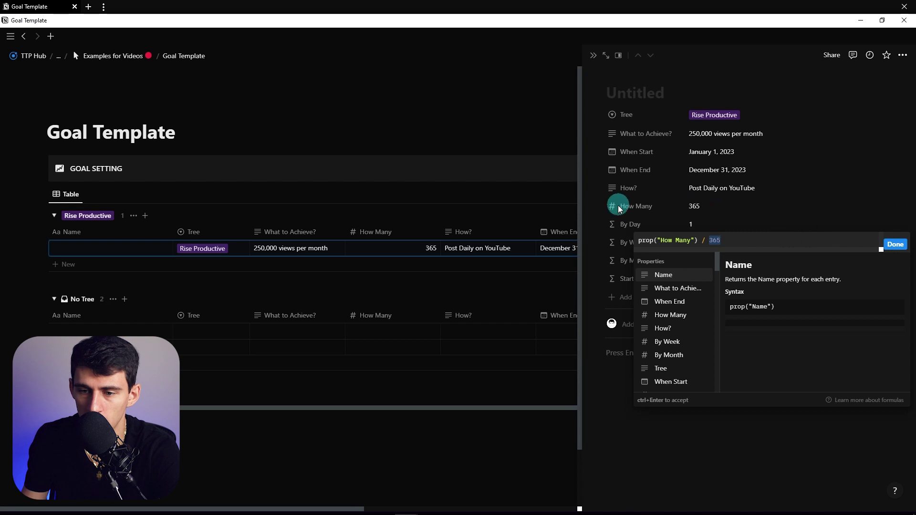
pyautogui.click(618, 235)
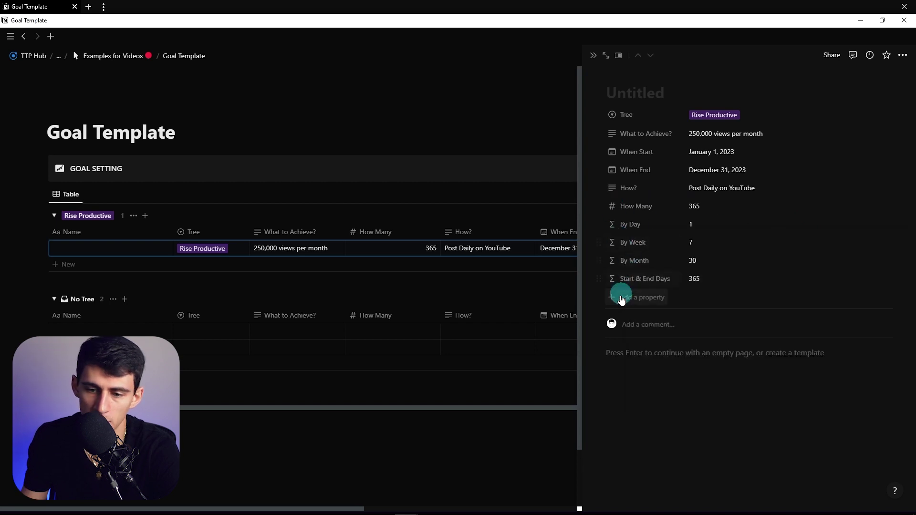
pyautogui.click(693, 228)
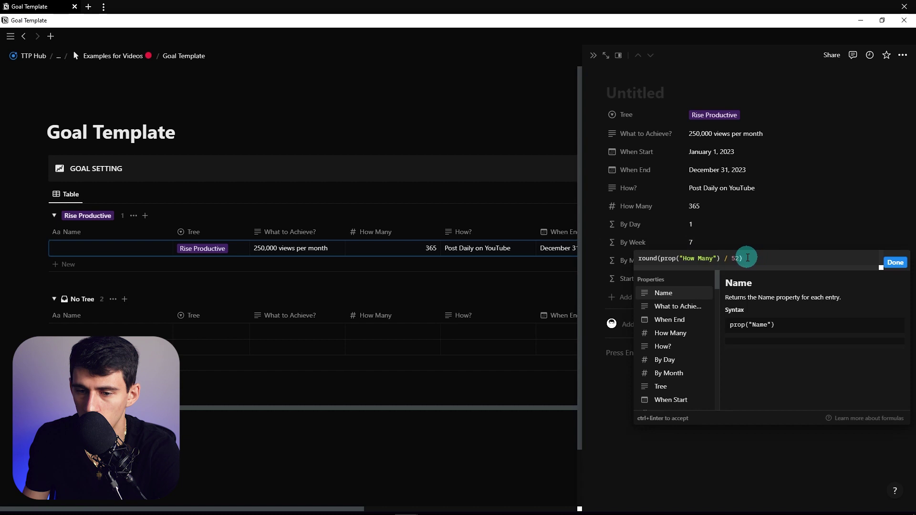
pyautogui.press('Escape')
# Step: Duplicate the Start & End Days property and rename the copy "Start & End Weeks"
pyautogui.click(638, 279)
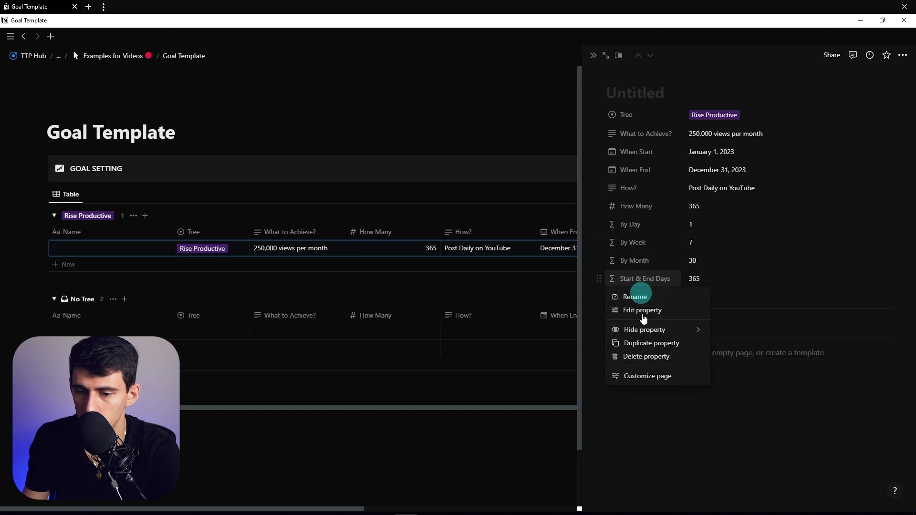
pyautogui.click(655, 344)
pyautogui.click(649, 296)
pyautogui.click(629, 332)
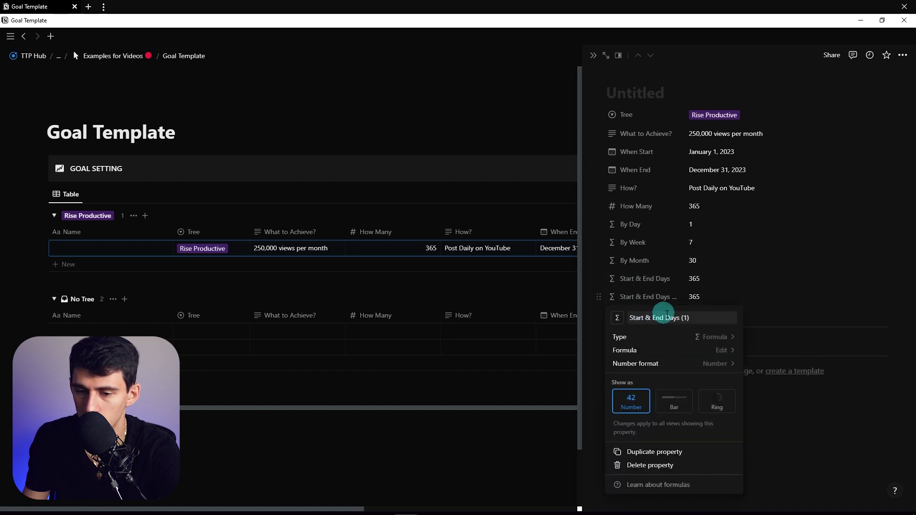
pyautogui.click(673, 318)
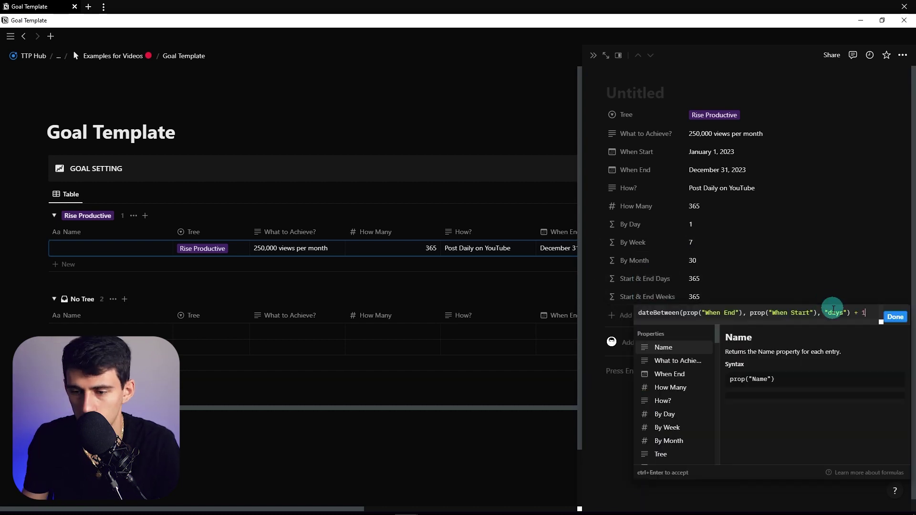
# Step: Change the unit in the Start & End Weeks formula to "weeks" and remove its + 1
pyautogui.write('weeks')
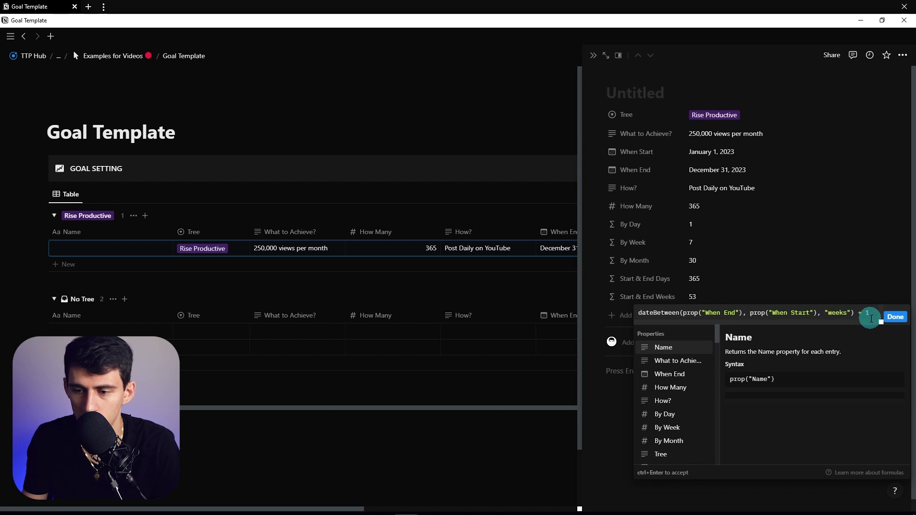
pyautogui.moveTo(870, 314); pyautogui.dragTo(855, 313)
pyautogui.press('BackSpace')
# Step: Duplicate Start & End Weeks as "Start & End Months" with its formula unit set to "months" and 1 added to the result
pyautogui.click(644, 297)
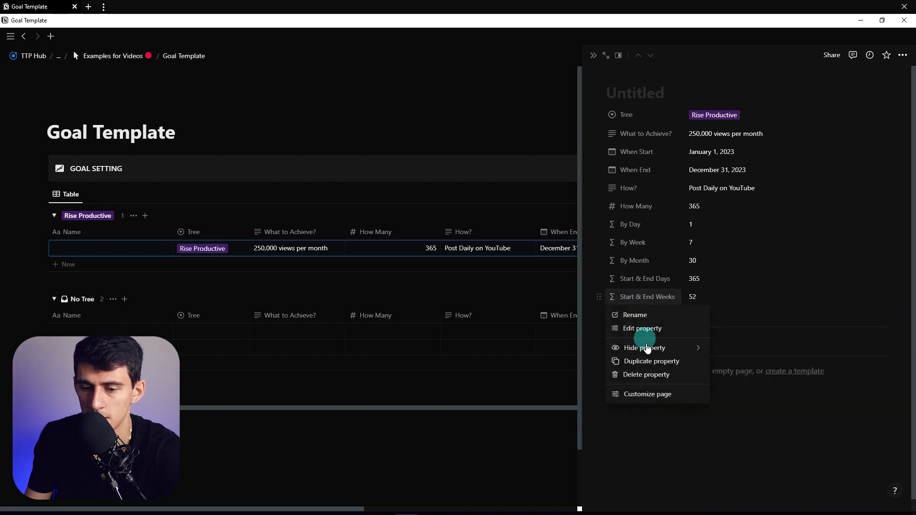
pyautogui.click(648, 362)
pyautogui.click(718, 314)
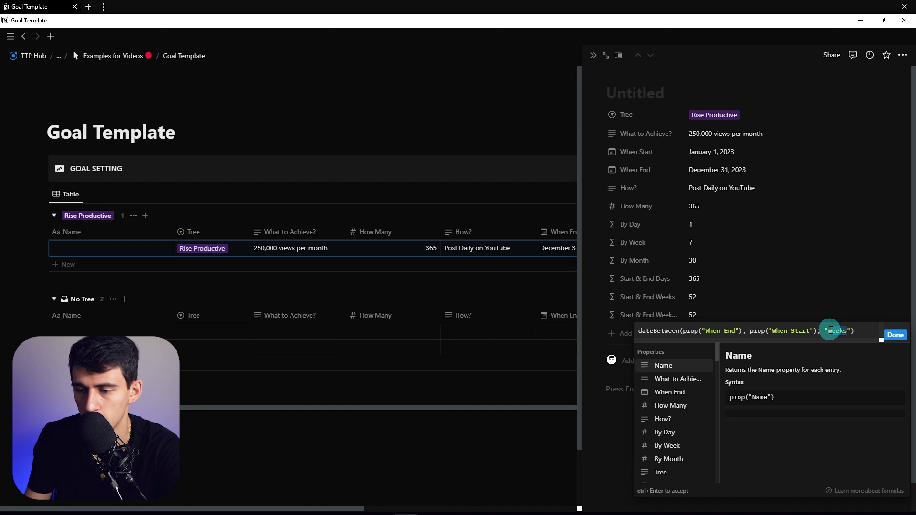
pyautogui.press('Escape')
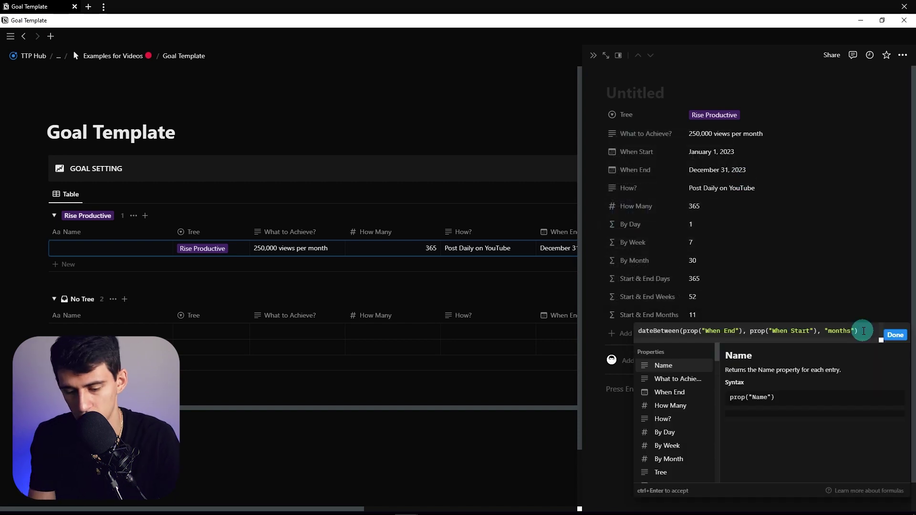
pyautogui.write('+1')
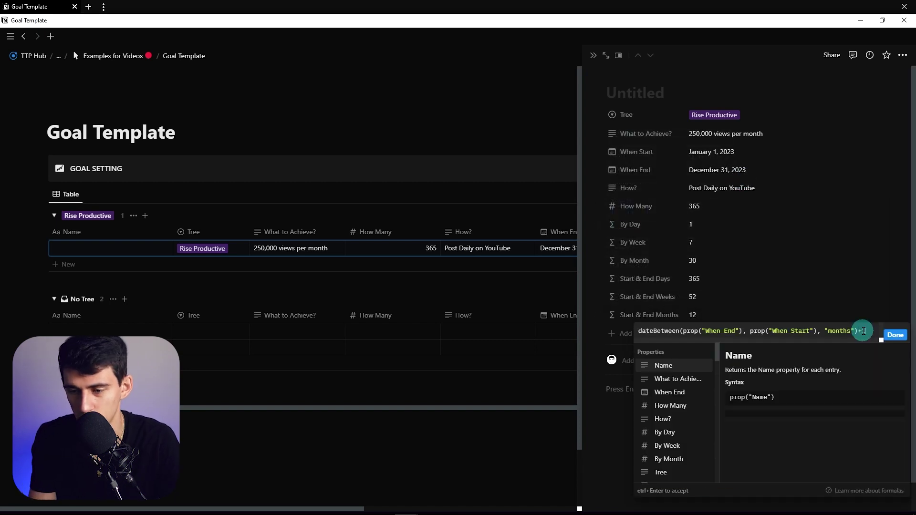
pyautogui.press('Escape')
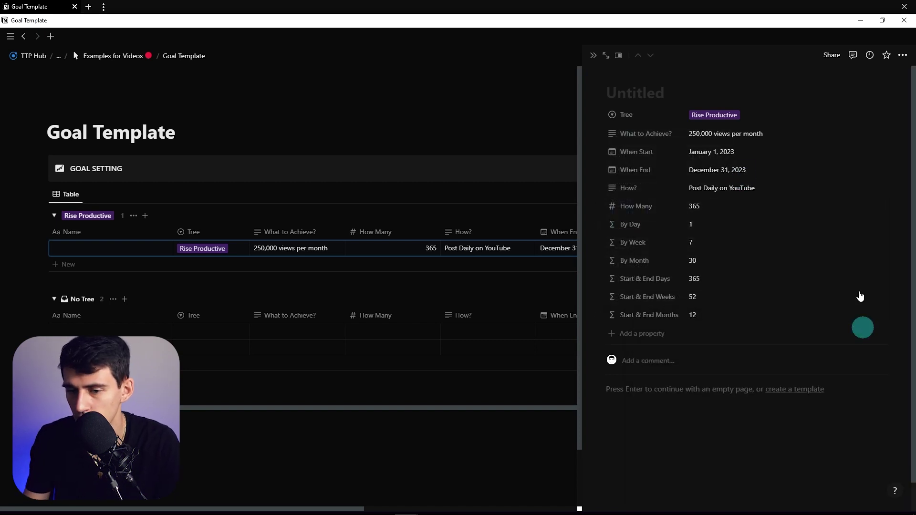
# Step: Set the When End date of the 250,000 views entry to January 1, 2024
pyautogui.click(735, 171)
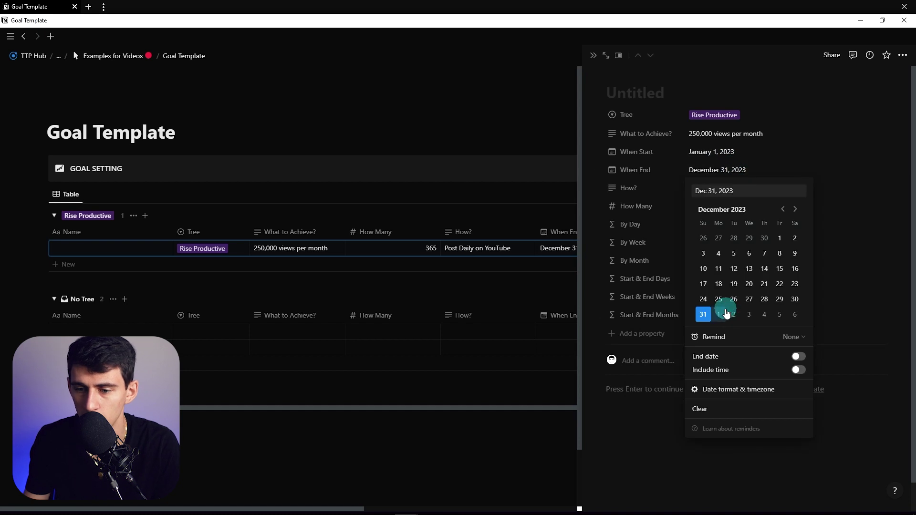
pyautogui.click(721, 314)
pyautogui.click(679, 279)
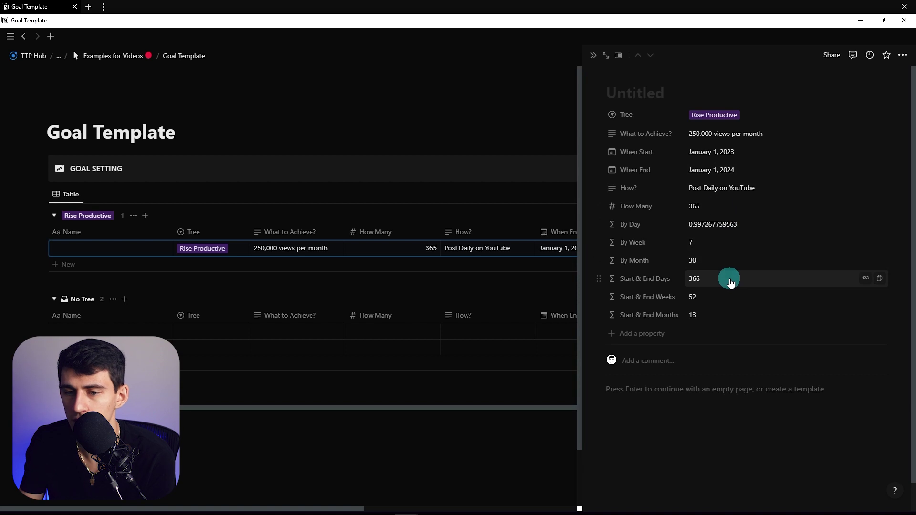
# Step: Remove the + 1 from the Start & End Days formula
pyautogui.click(721, 276)
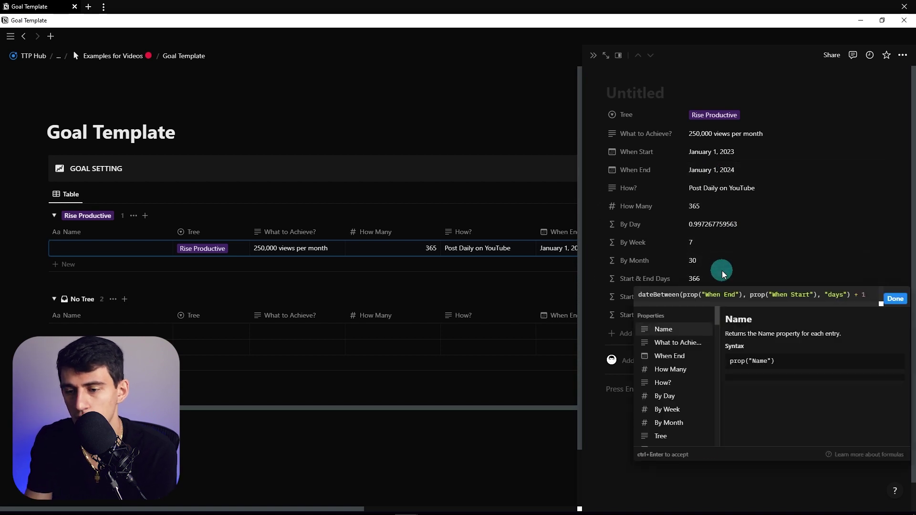
pyautogui.press('BackSpace')
pyautogui.press('BackSpace')
pyautogui.press('BackSpace')
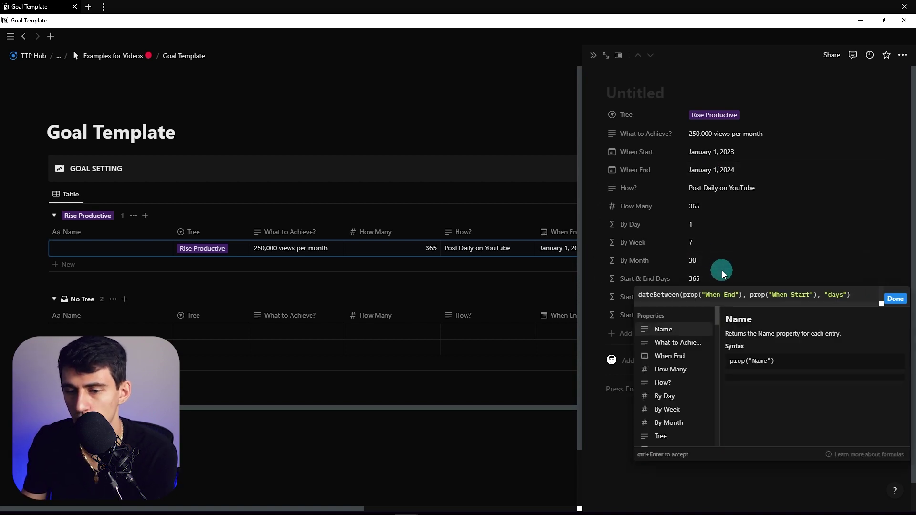
pyautogui.click(897, 299)
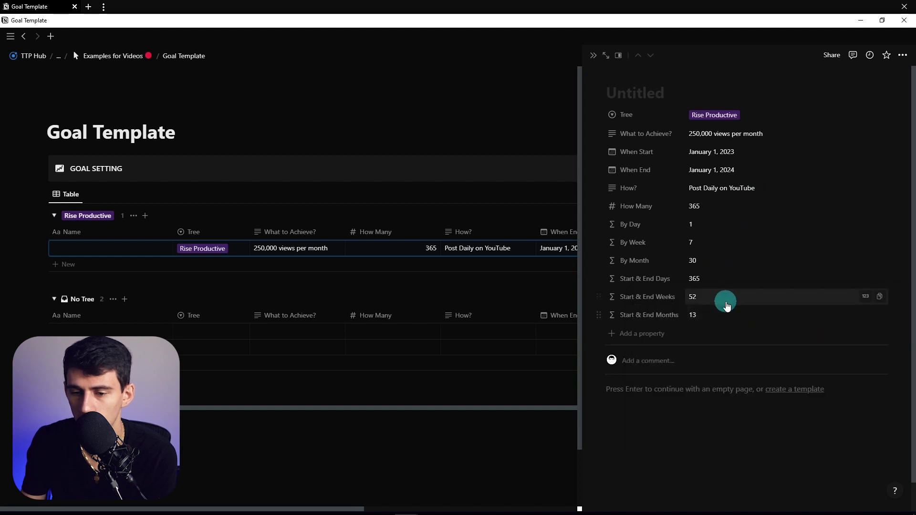
# Step: Check the Start & End Weeks formula and remove the + 1 from the Start & End Months formula
pyautogui.click(725, 300)
pyautogui.click(828, 304)
pyautogui.click(715, 320)
pyautogui.press('BackSpace')
pyautogui.press('BackSpace')
pyautogui.press('BackSpace')
pyautogui.press('BackSpace')
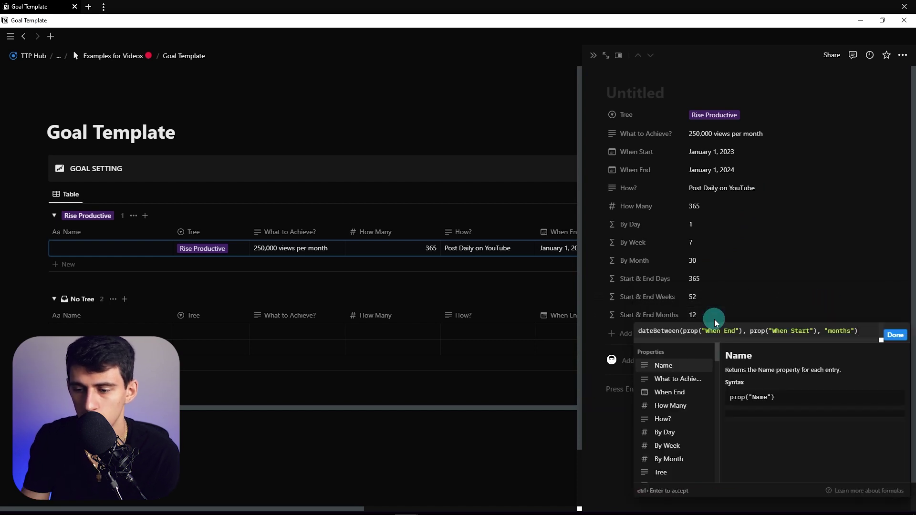
pyautogui.hotkey('ctrl', 'Return')
# Step: Change the By Month formula to round How Many divided by the Start & End Months property
pyautogui.click(735, 263)
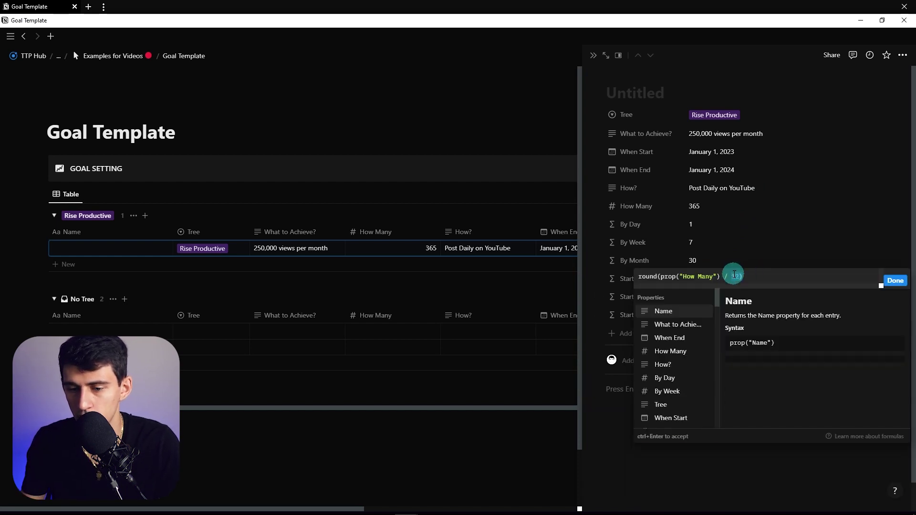
pyautogui.press('BackSpace')
pyautogui.write('month')
pyautogui.click(679, 347)
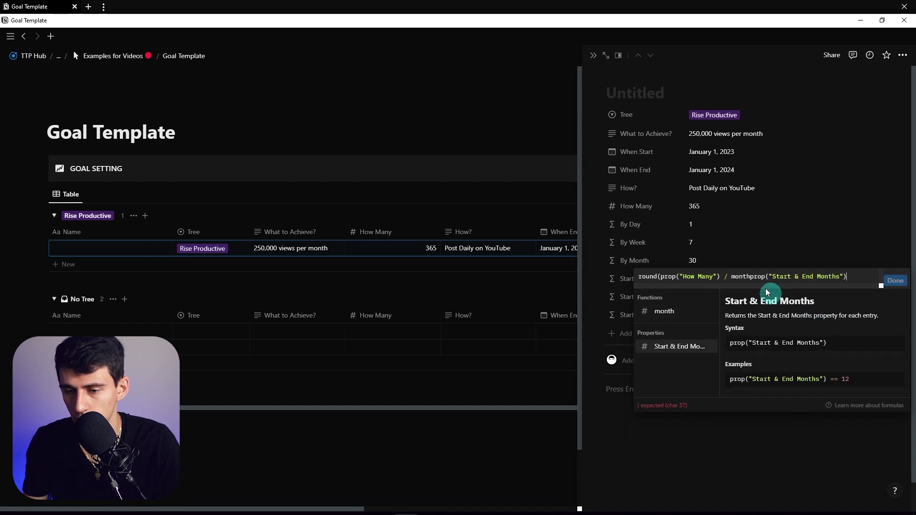
pyautogui.moveTo(747, 275); pyautogui.dragTo(732, 275)
pyautogui.press('BackSpace')
pyautogui.click(848, 280)
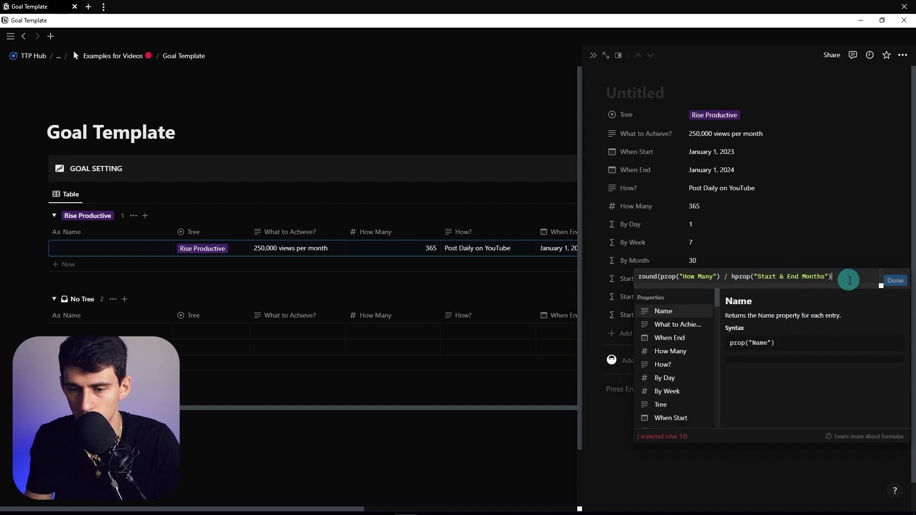
pyautogui.press('Escape')
# Step: Change the By Week formula to round How Many divided by the Start & End Weeks property
pyautogui.click(714, 297)
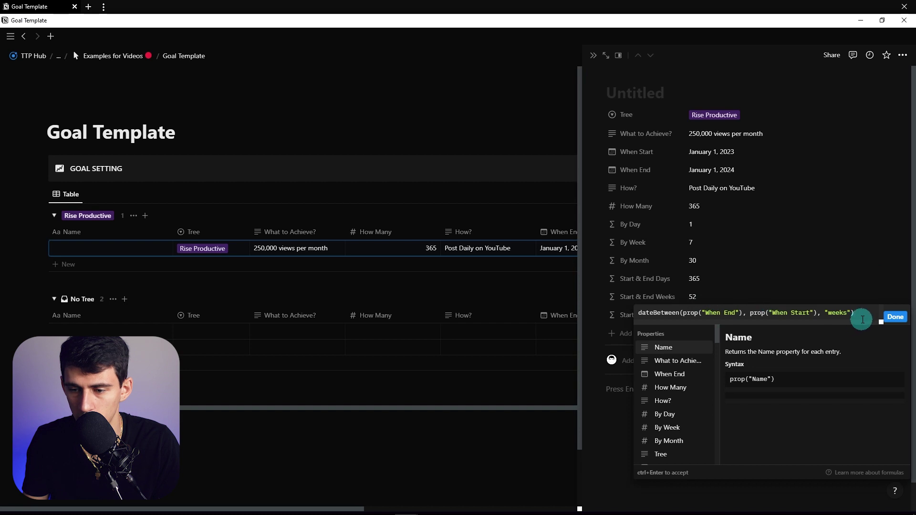
pyautogui.click(894, 317)
pyautogui.click(730, 261)
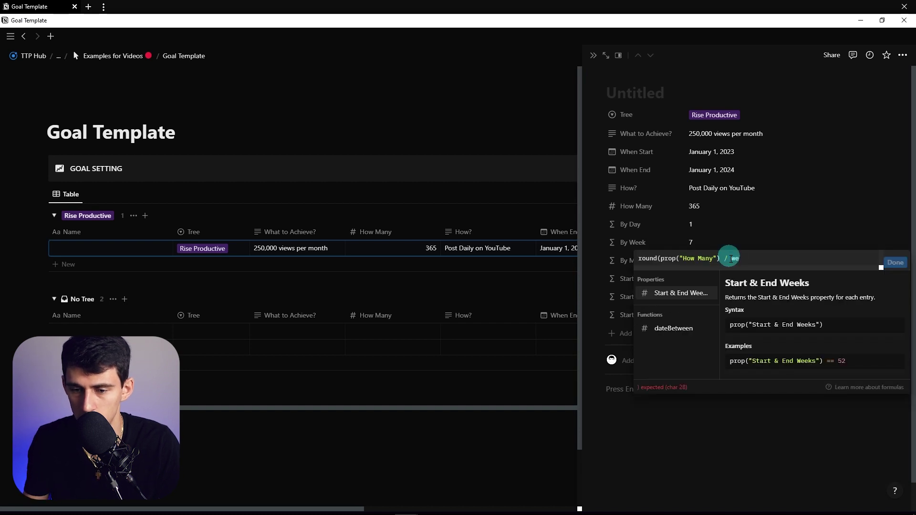
pyautogui.click(737, 241)
# Step: Set the How Many value of the 250,000 views entry to 5
pyautogui.click(728, 206)
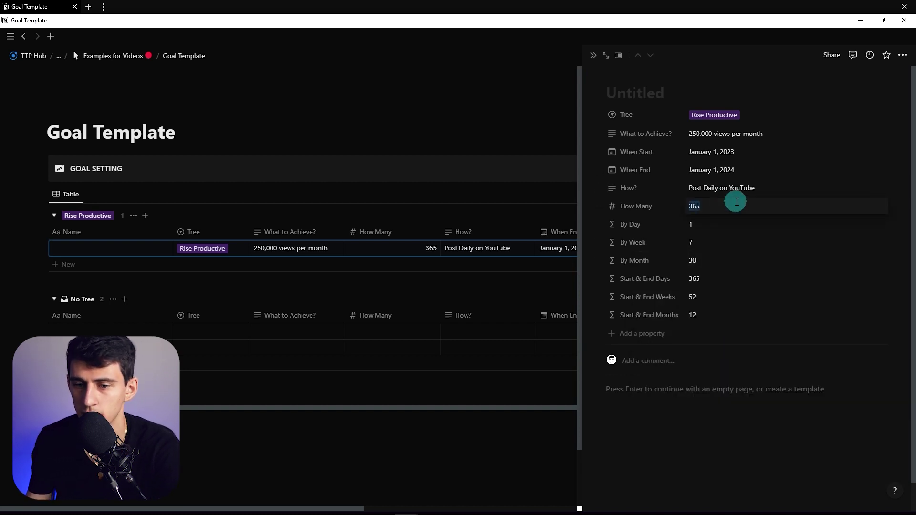
pyautogui.write('5')
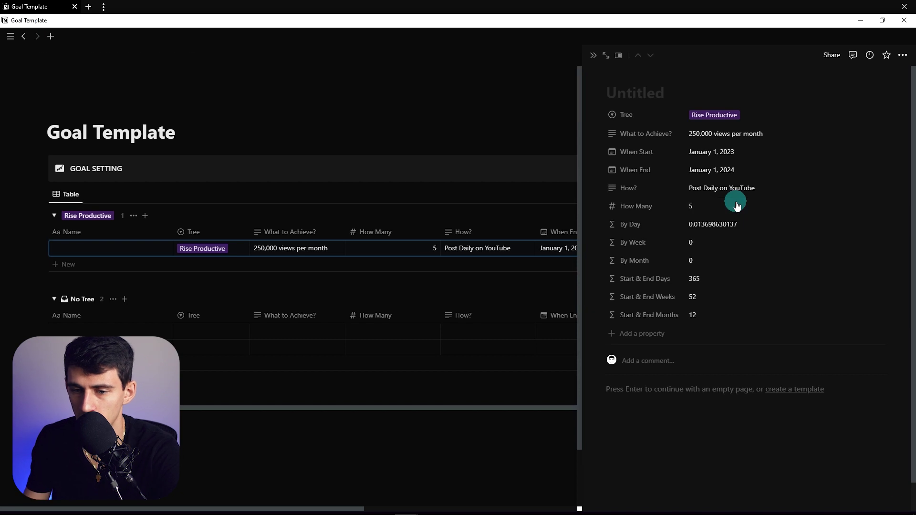
pyautogui.press('Return')
pyautogui.click(720, 210)
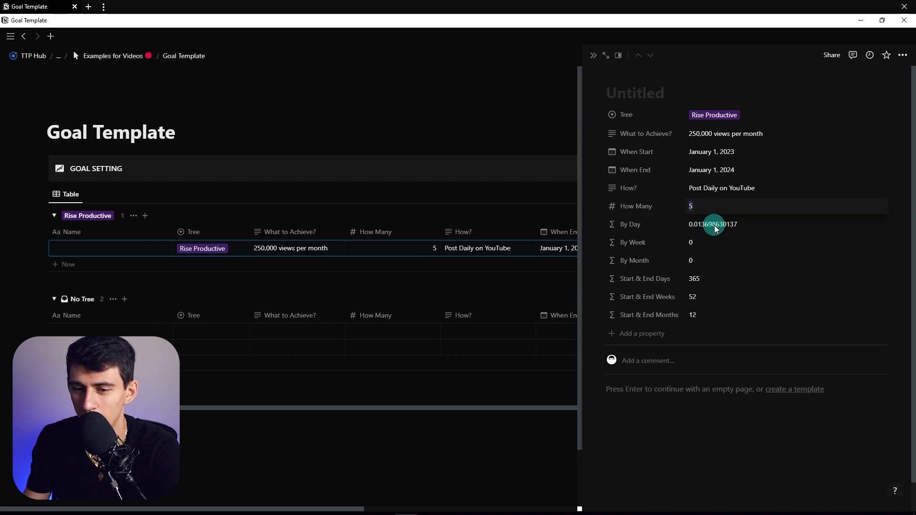
# Step: Change the By Day formula to round How Many divided by the Start & End Days property
pyautogui.click(688, 242)
pyautogui.click(639, 240)
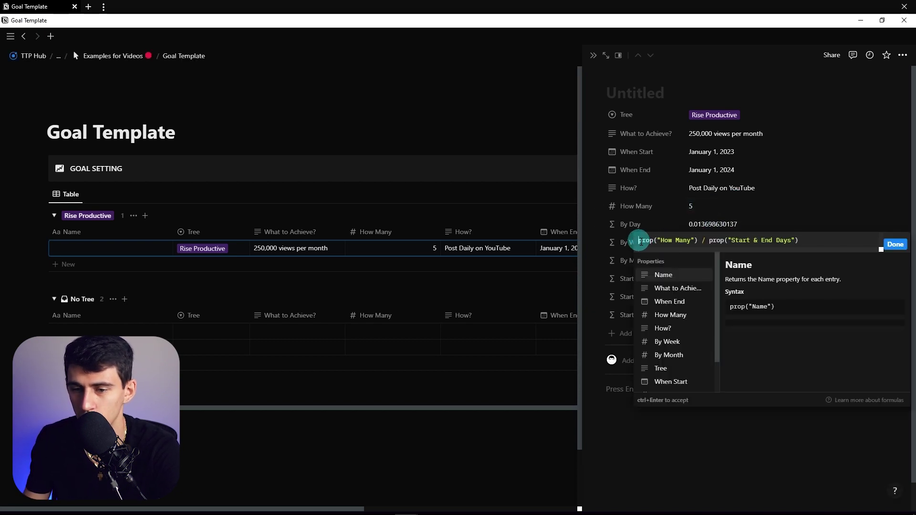
pyautogui.write('round')
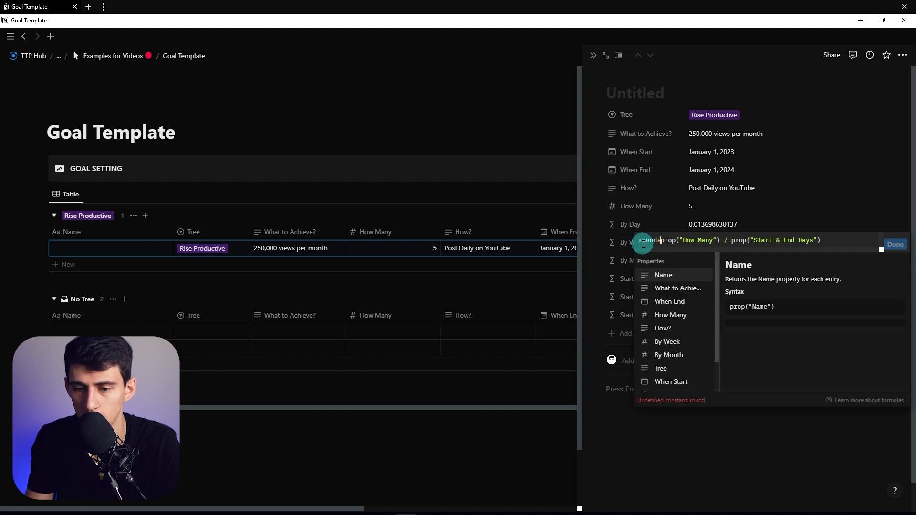
pyautogui.write('(')
pyautogui.click(855, 238)
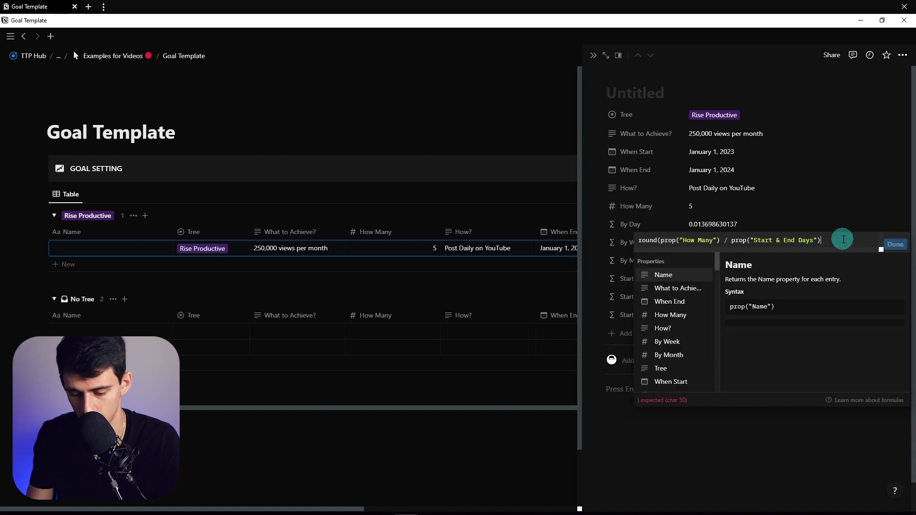
pyautogui.write(')')
# Step: Set How Many to 25 and make the By Week and By Day formulas round to two decimals using *100 inside round() and /100 outside
pyautogui.click(714, 206)
pyautogui.write('25')
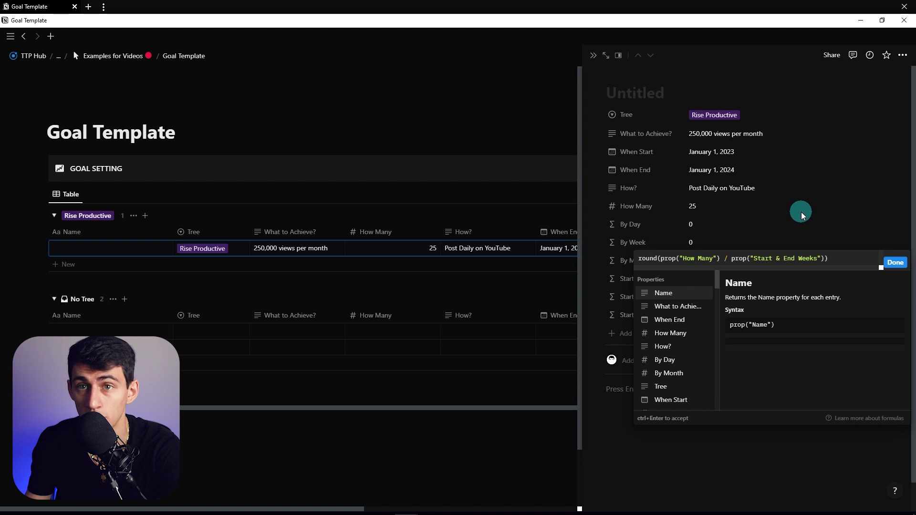
pyautogui.write('*')
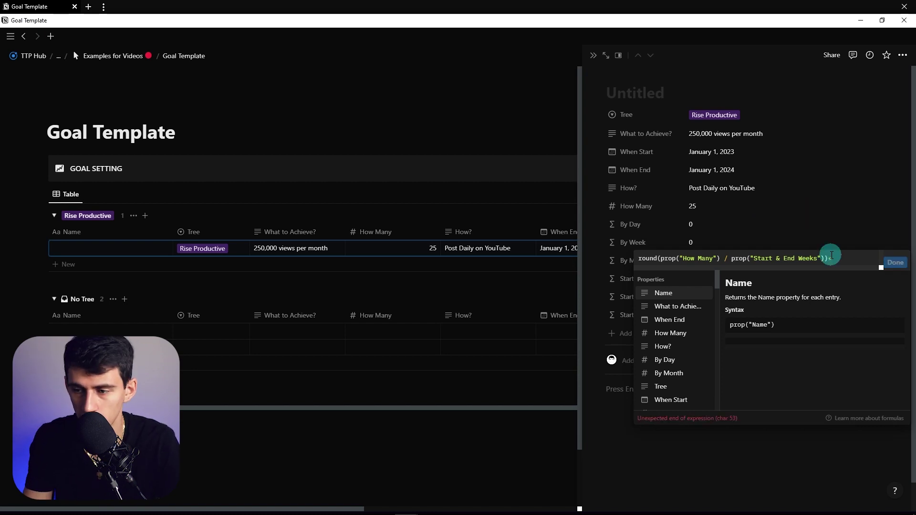
pyautogui.write('100')
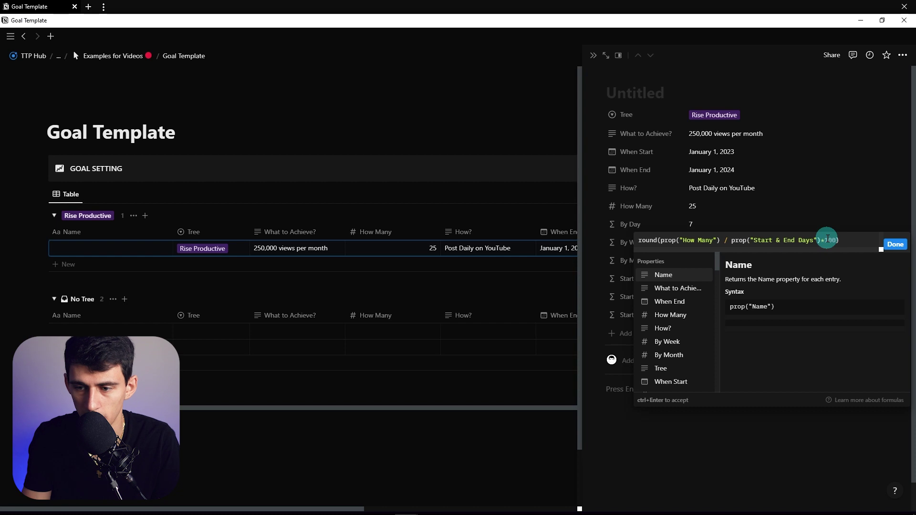
pyautogui.hotkey('ctrl', 'Return')
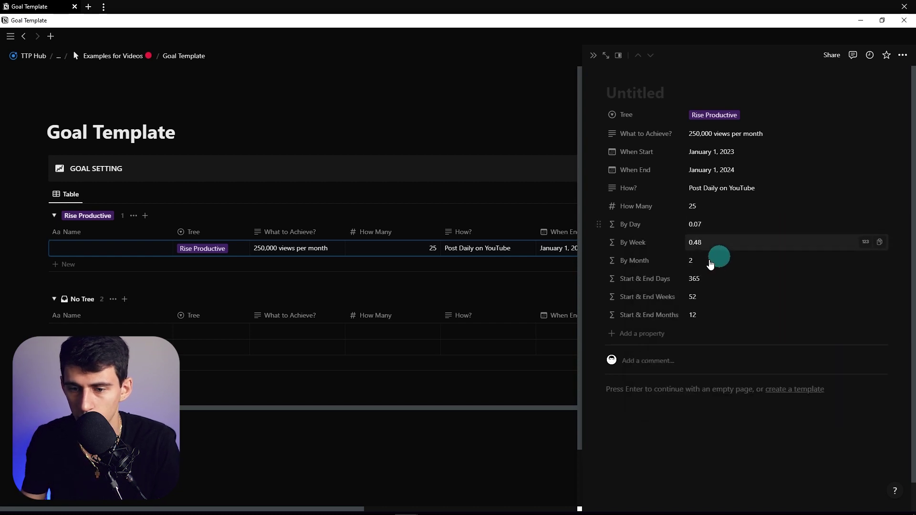
# Step: Make the By Month formula round to two decimals by adding *100 inside round() and /100 after it
pyautogui.click(710, 261)
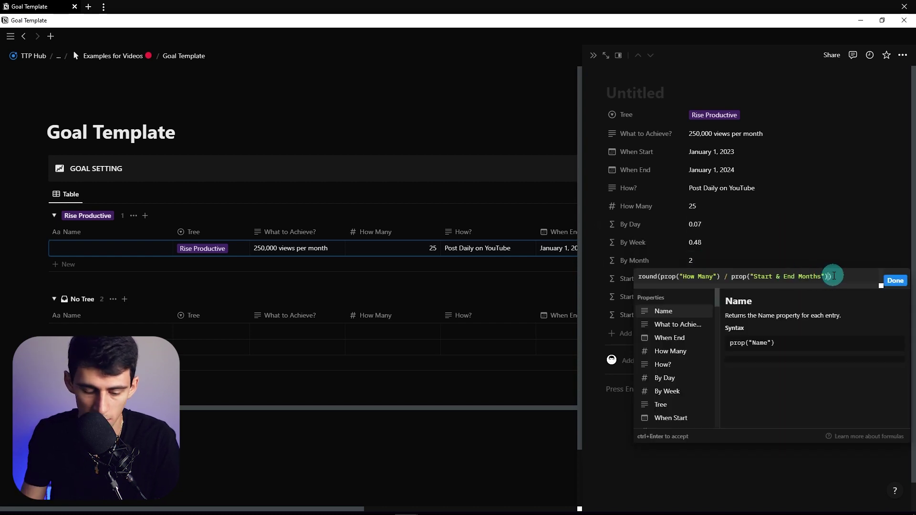
pyautogui.write('/1')
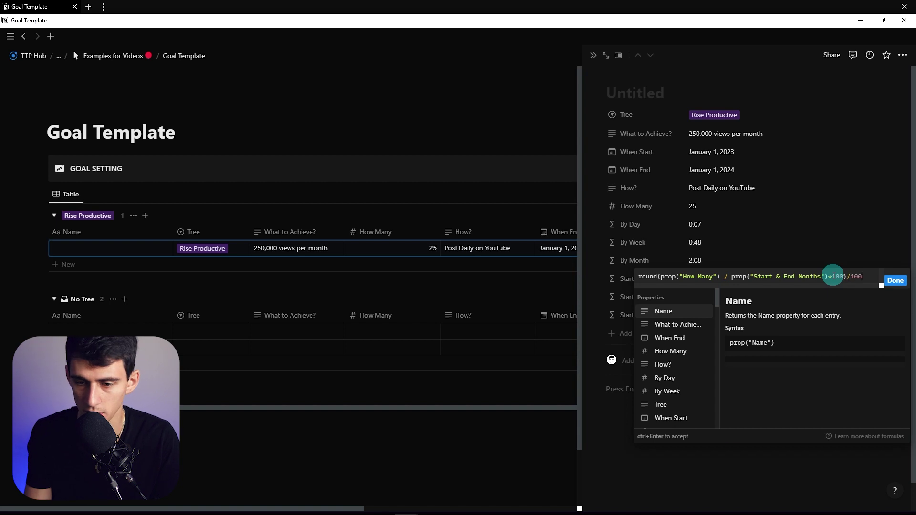
pyautogui.write('00')
pyautogui.hotkey('ctrl', 'Return')
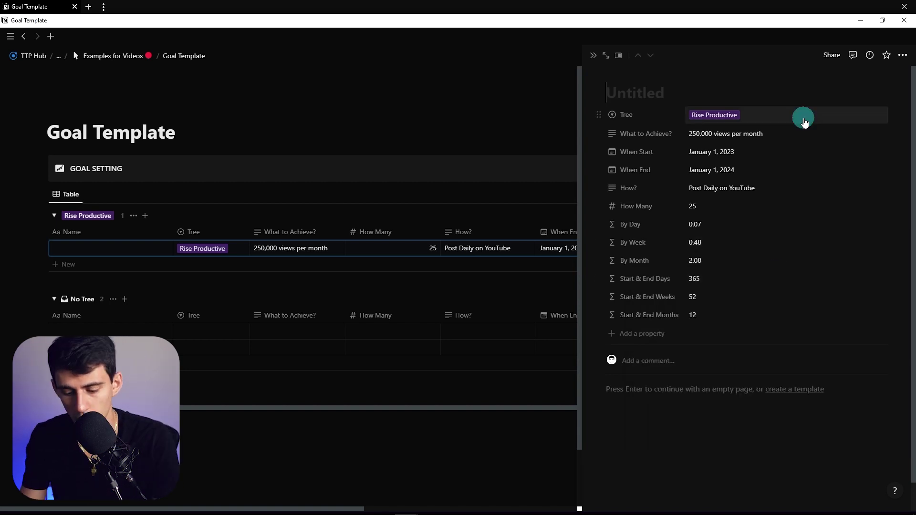
# Step: Title the 250,000 views entry YouTube View Goal and give it a video play icon
pyautogui.write('YouTub')
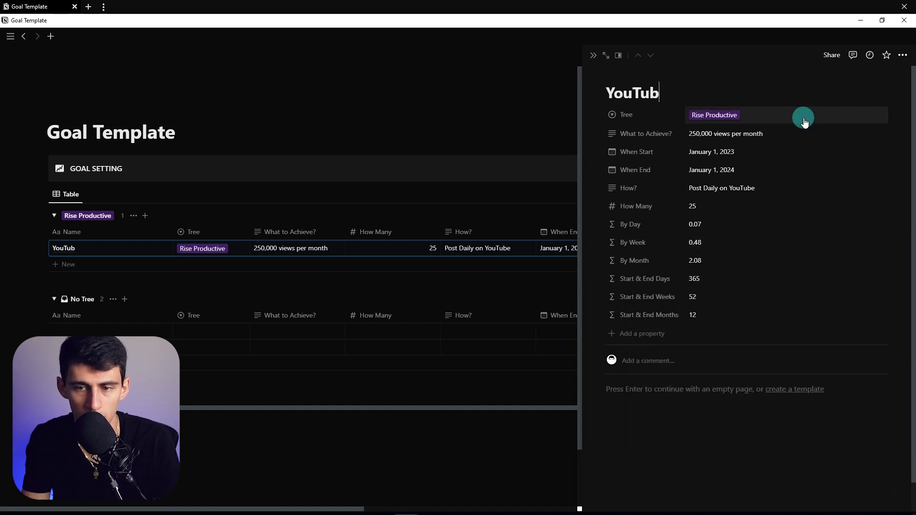
pyautogui.write('e View Goal')
pyautogui.click(617, 75)
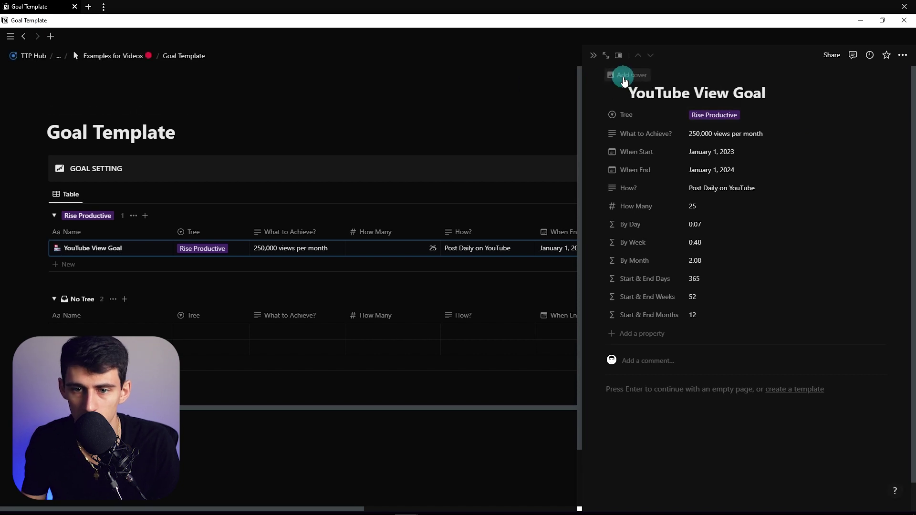
pyautogui.click(615, 92)
pyautogui.click(587, 170)
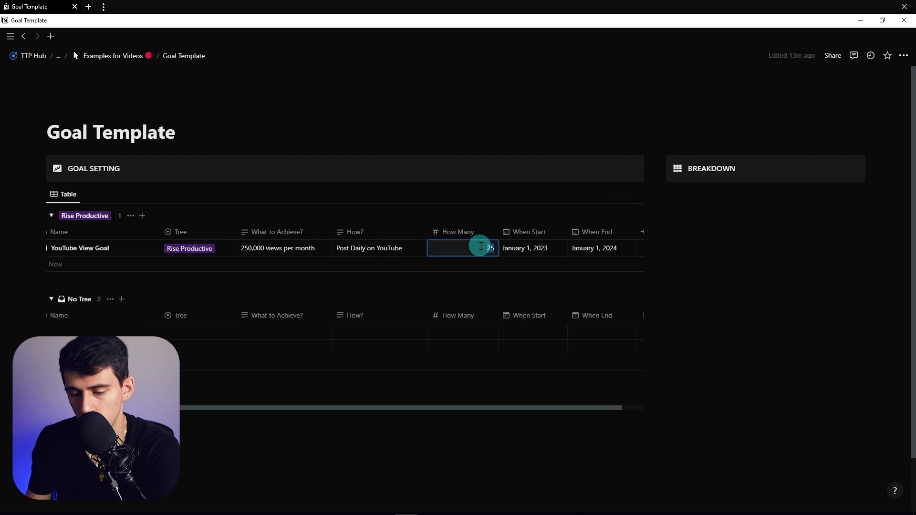
# Step: Set the YouTube View Goal's How Many to 365, and tighten the table by hiding Tree and narrowing the What to Achieve? and How? columns
pyautogui.click(481, 248)
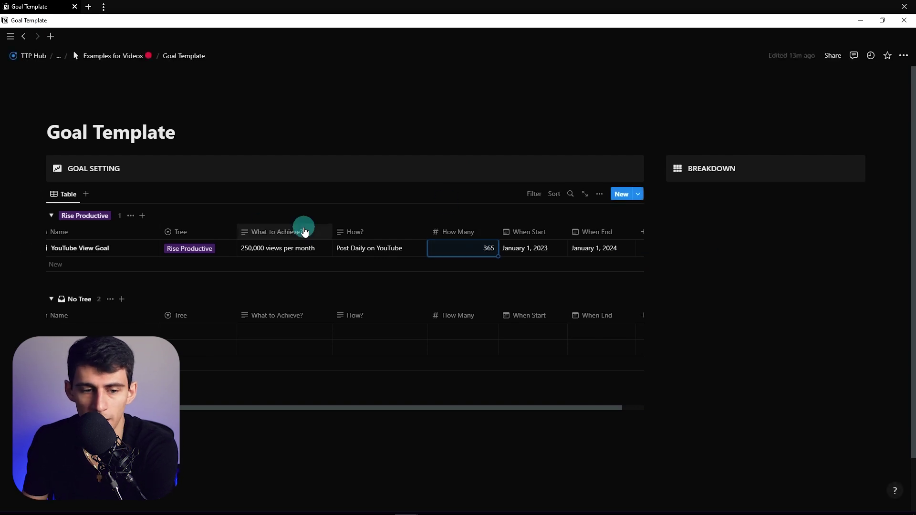
pyautogui.moveTo(332, 232); pyautogui.dragTo(317, 407)
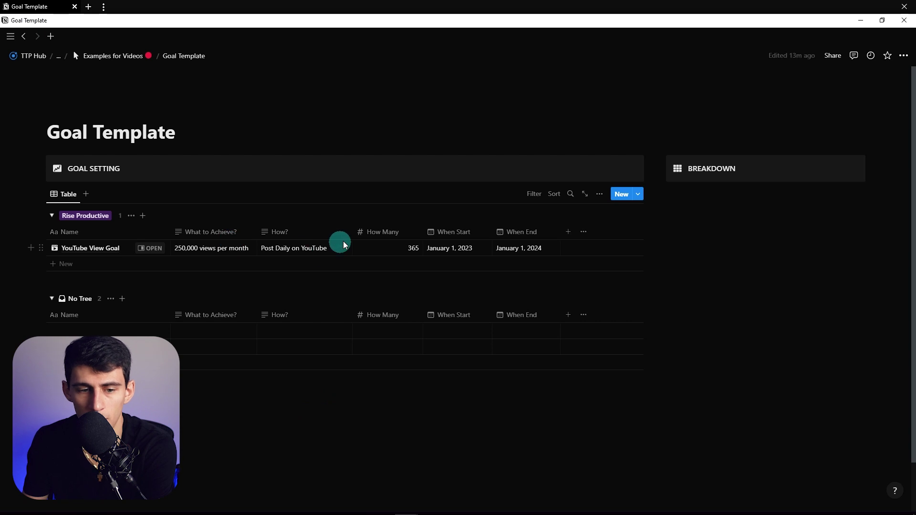
pyautogui.moveTo(351, 234); pyautogui.dragTo(340, 234)
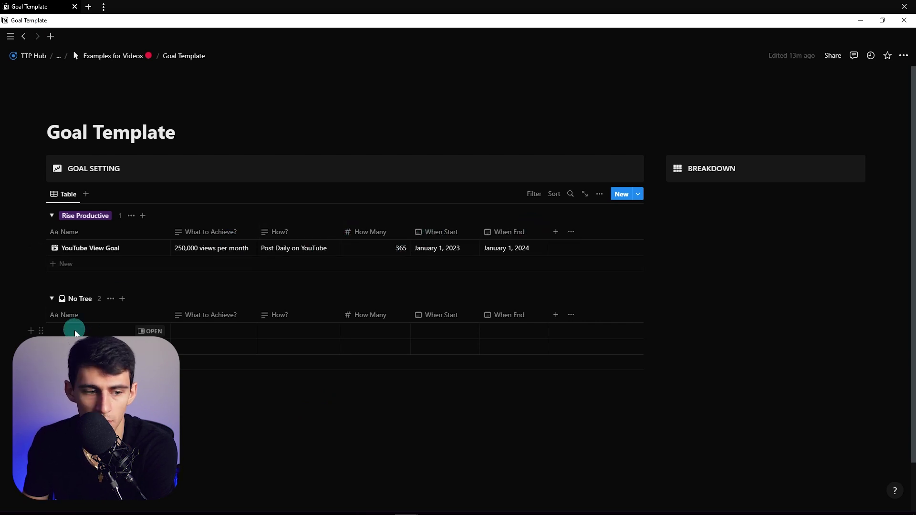
# Step: Delete the two empty entries in the No Tree group, then add one new entry there and open it
pyautogui.moveTo(25, 334); pyautogui.dragTo(76, 348)
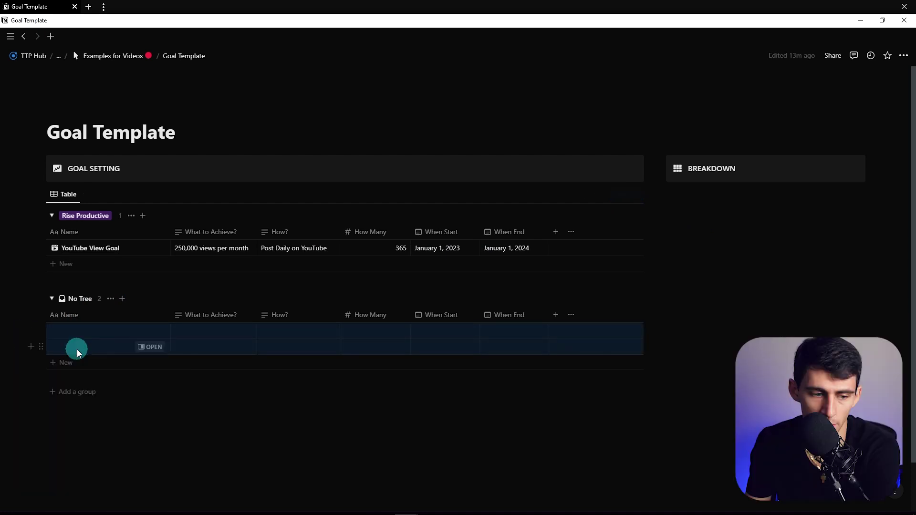
pyautogui.press('Delete')
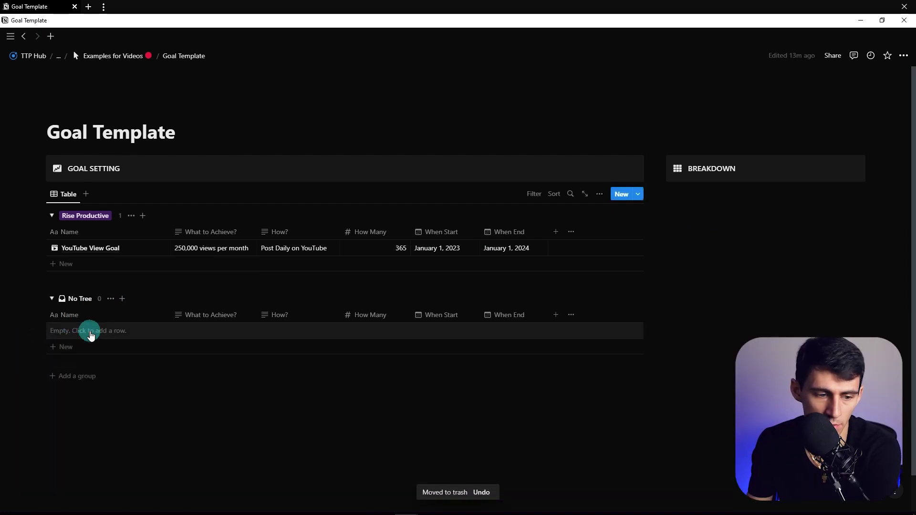
pyautogui.click(82, 348)
pyautogui.click(142, 331)
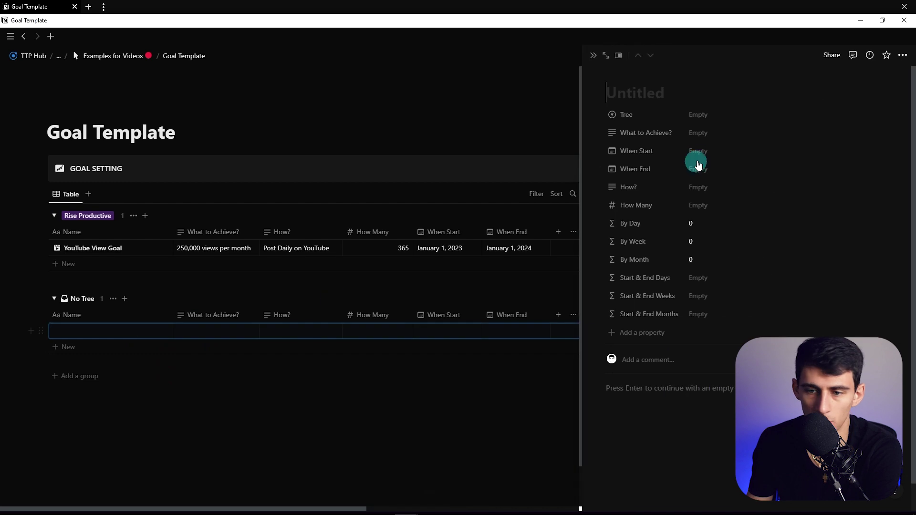
# Step: Assign the new entry a newly created Tree option Growth and title it Reading Goal
pyautogui.click(701, 115)
pyautogui.write('Growth')
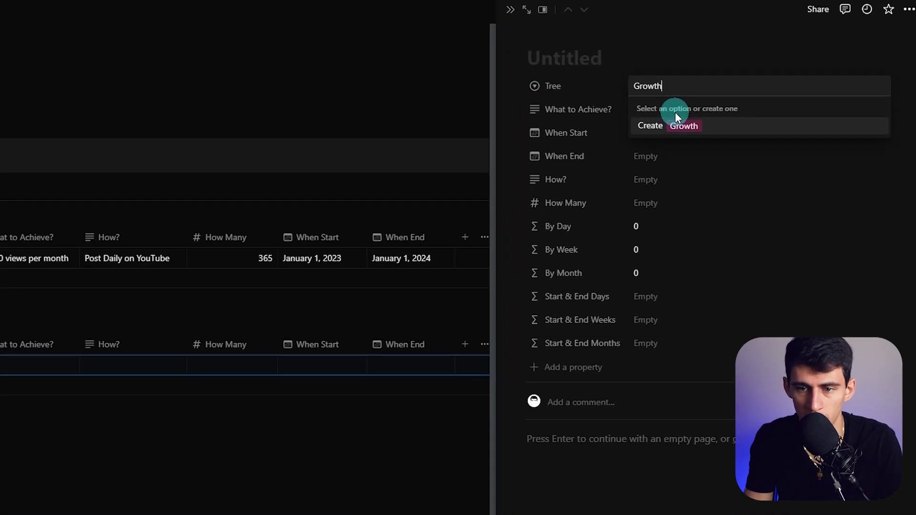
pyautogui.press('Return')
pyautogui.write('Read')
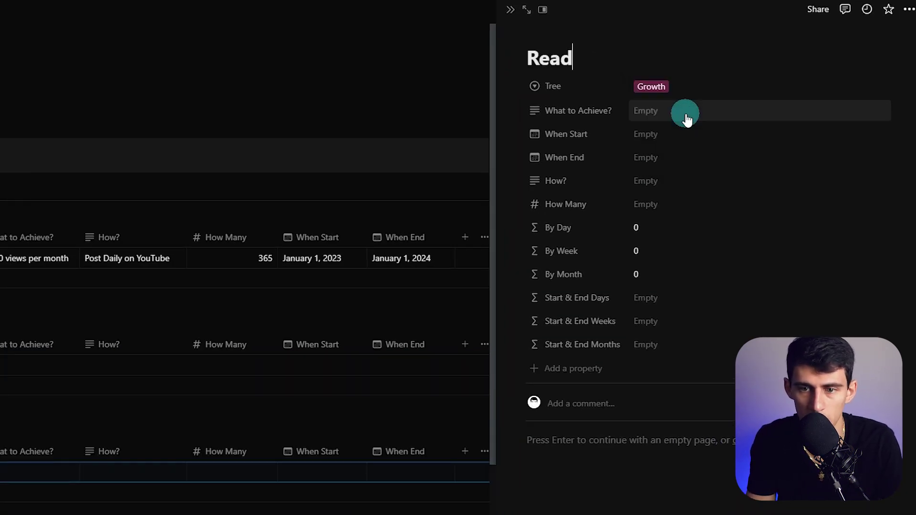
pyautogui.write(' 30 Books')
pyautogui.tripleClick(572, 55)
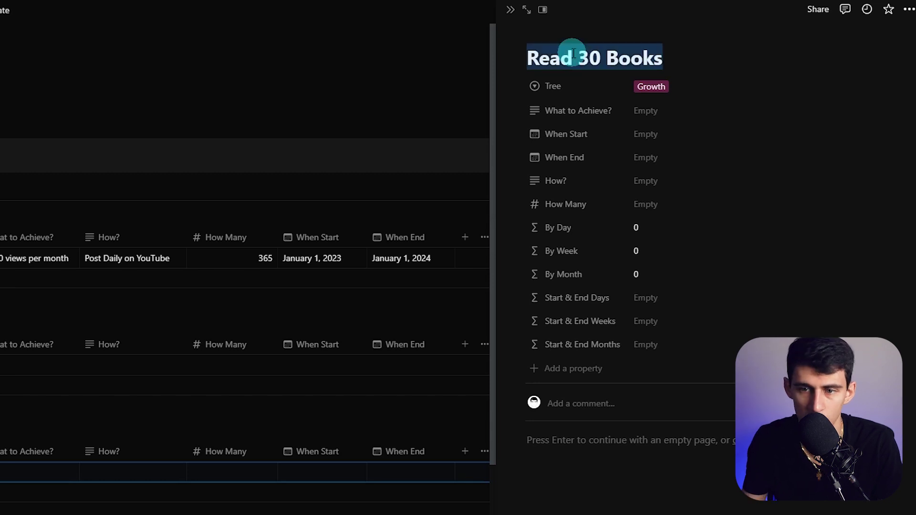
pyautogui.write('R')
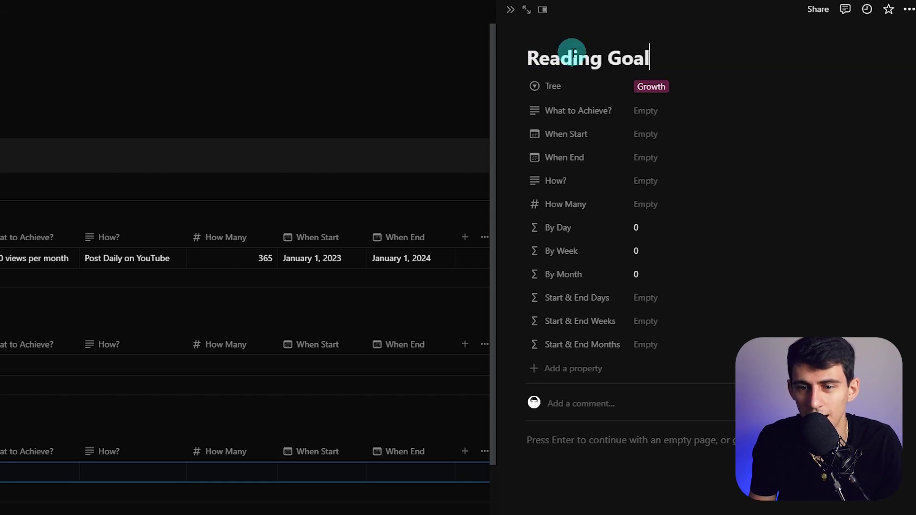
pyautogui.write('eading Goal')
# Step: Fill in the Reading Goal's What to Achieve? with "Read 30 Books this year"
pyautogui.click(663, 108)
pyautogui.write('Read 30 Books thi')
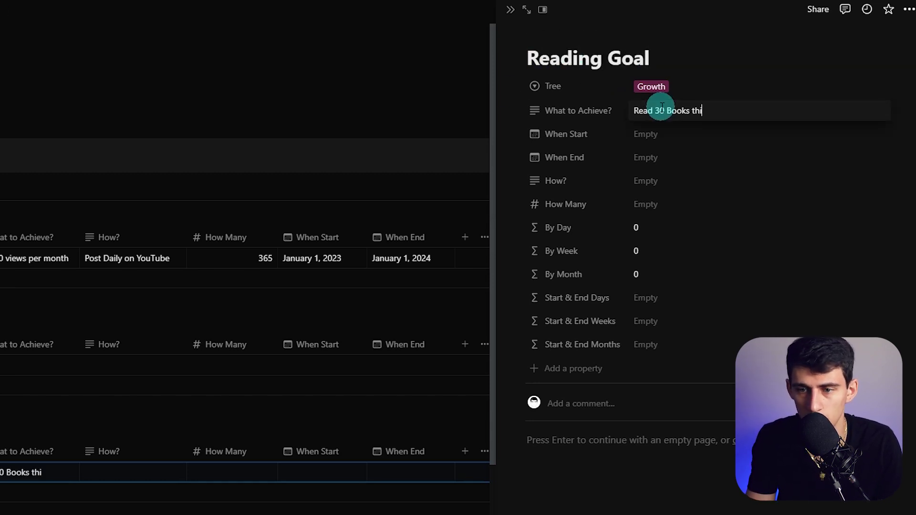
pyautogui.write('s year')
# Step: Set the Reading Goal's When Start to January 1, 2023 and When End to January 1, 2024
pyautogui.click(646, 134)
pyautogui.click(769, 186)
pyautogui.click(769, 185)
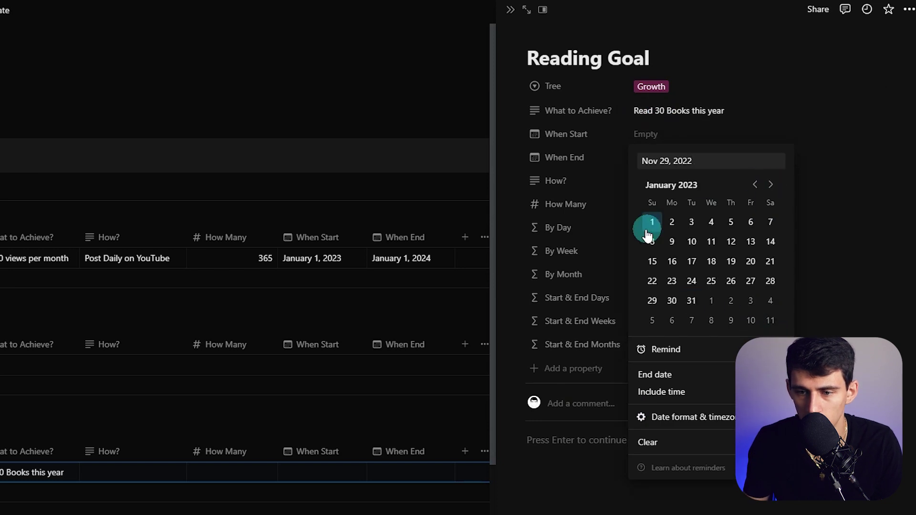
pyautogui.click(650, 224)
pyautogui.click(696, 159)
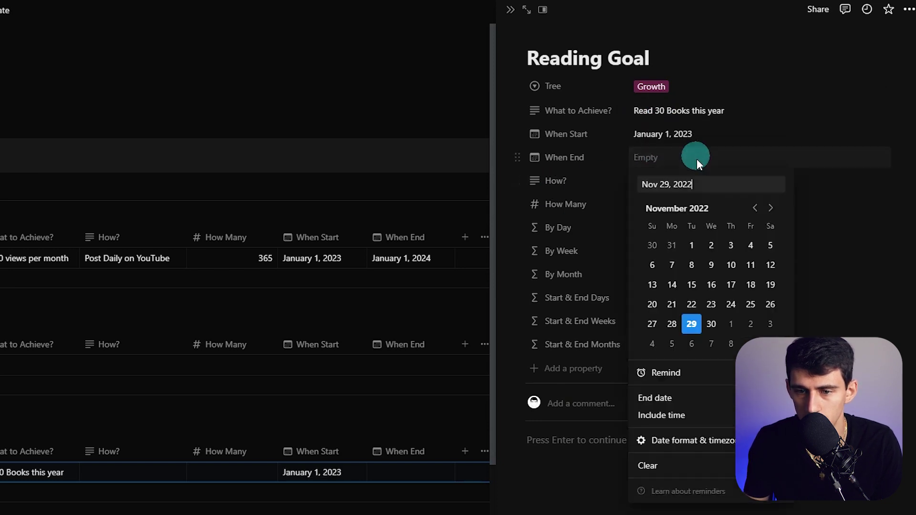
pyautogui.click(772, 208)
pyautogui.click(772, 208)
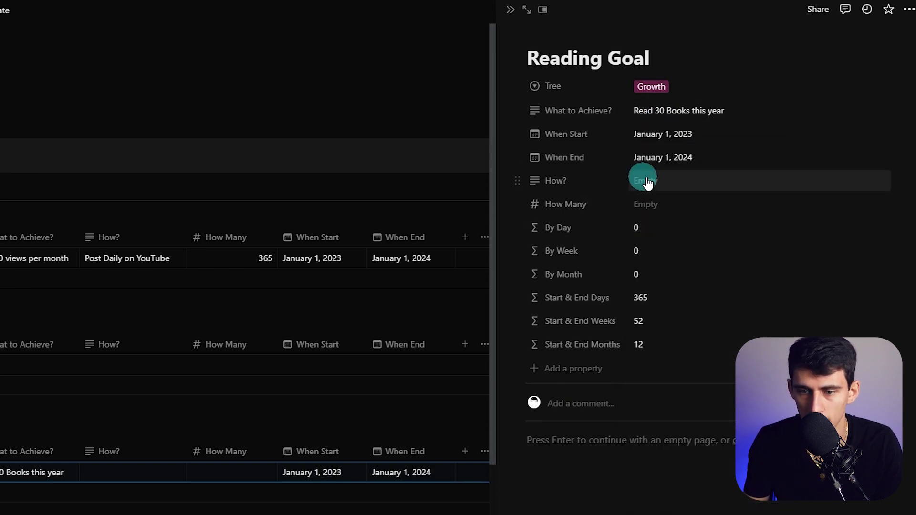
# Step: Fill in the Reading Goal's How? with "Read 45 minutes a day" and set How Many to 45
pyautogui.click(648, 181)
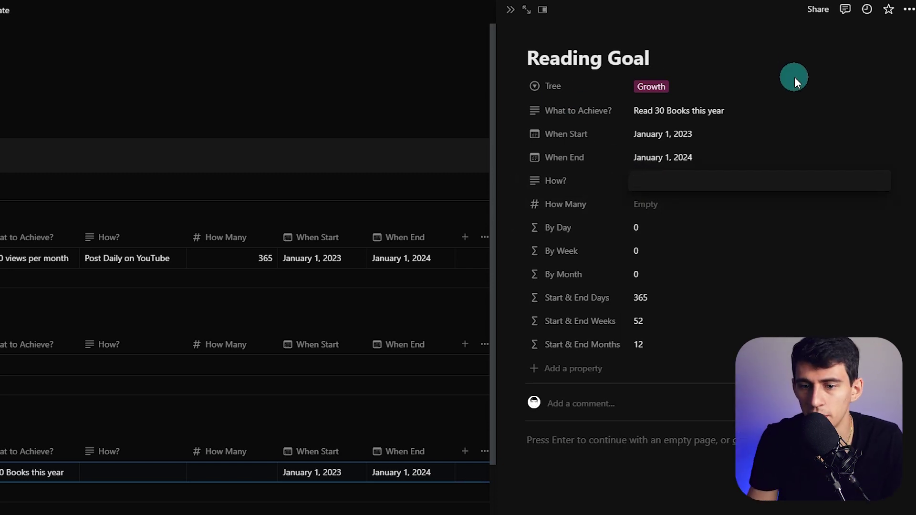
pyautogui.write('Read 45 minutes a day')
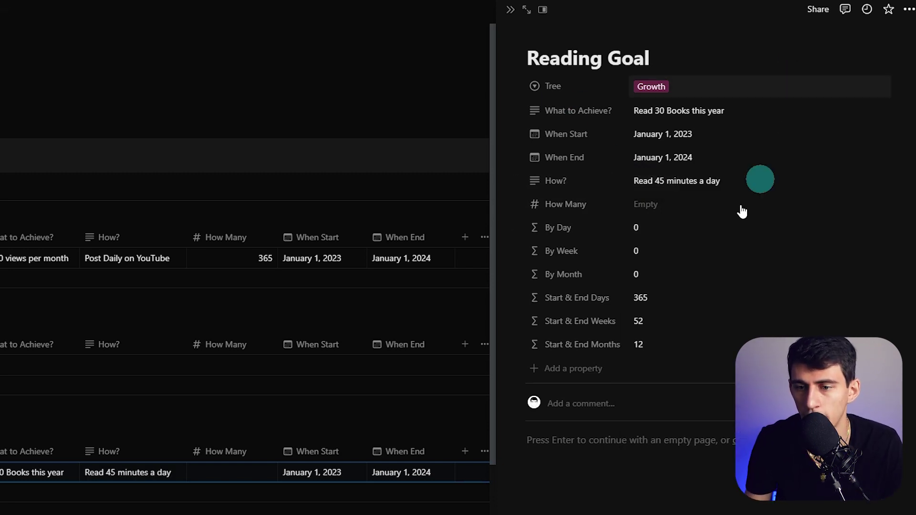
pyautogui.click(650, 202)
pyautogui.click(668, 110)
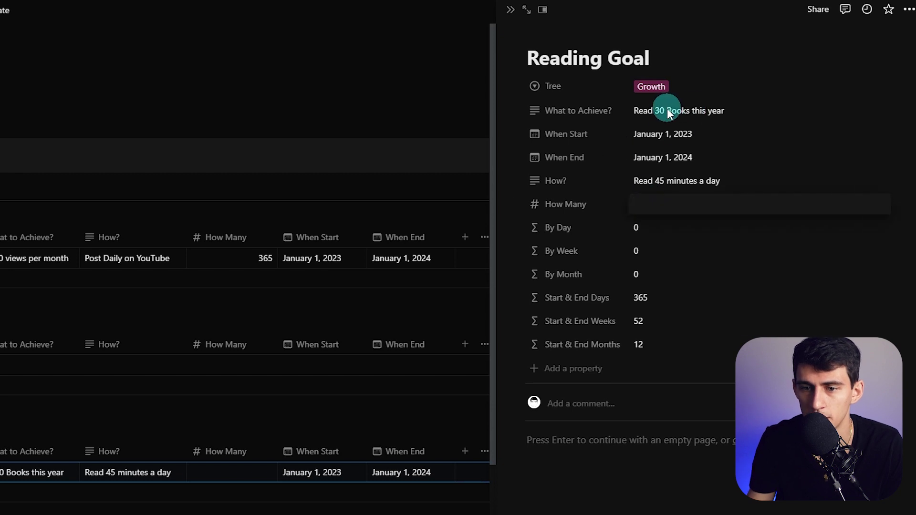
pyautogui.write('30')
pyautogui.press('BackSpace')
pyautogui.press('BackSpace')
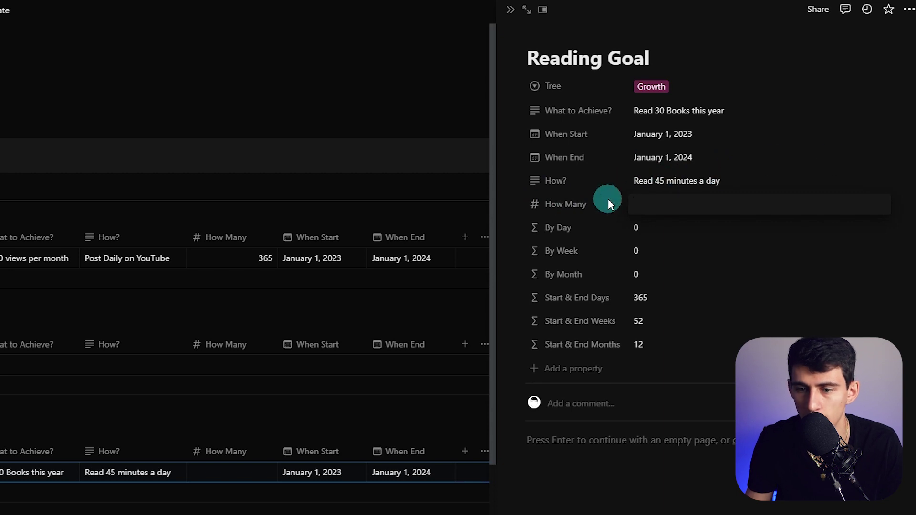
pyautogui.write('45')
pyautogui.press('Return')
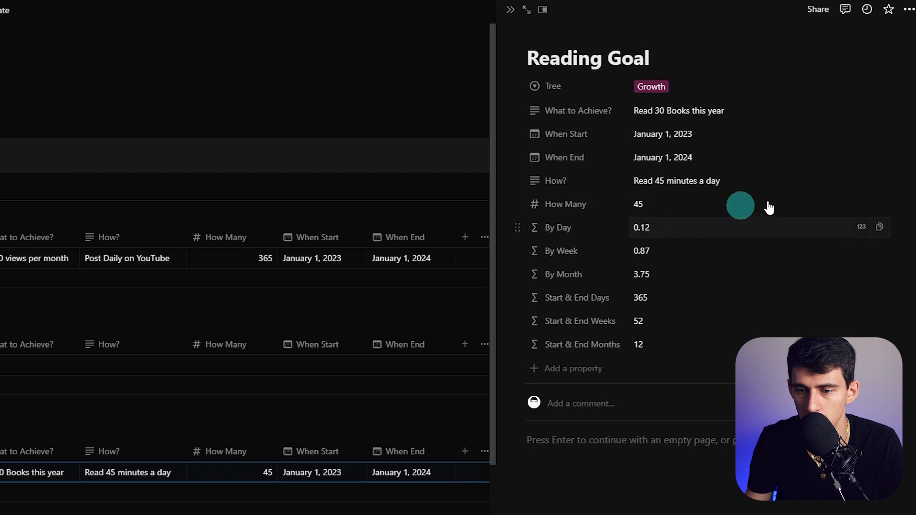
# Step: Multiply 45 by 365 in Calculator and set the Reading Goal's How Many to 16425
pyautogui.moveTo(633, 204); pyautogui.dragTo(670, 206)
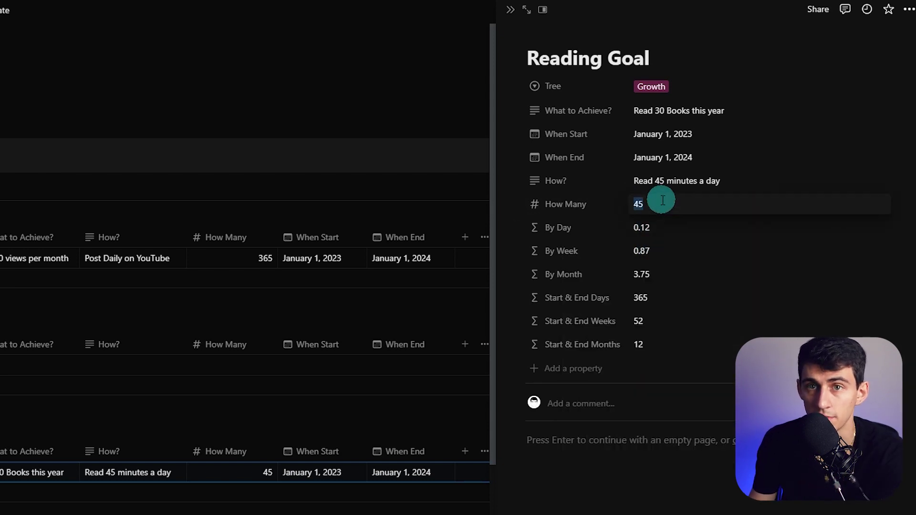
pyautogui.press('super')
pyautogui.write('calc')
pyautogui.press('Return')
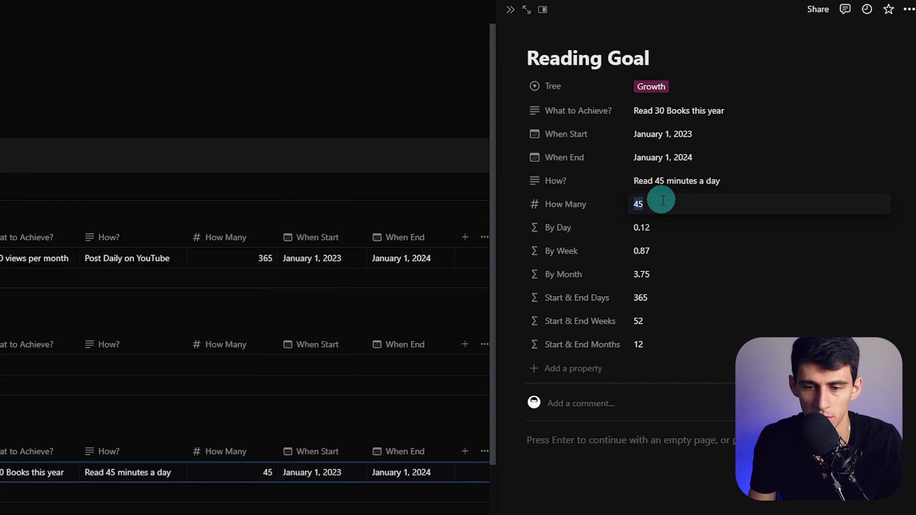
pyautogui.write('45')
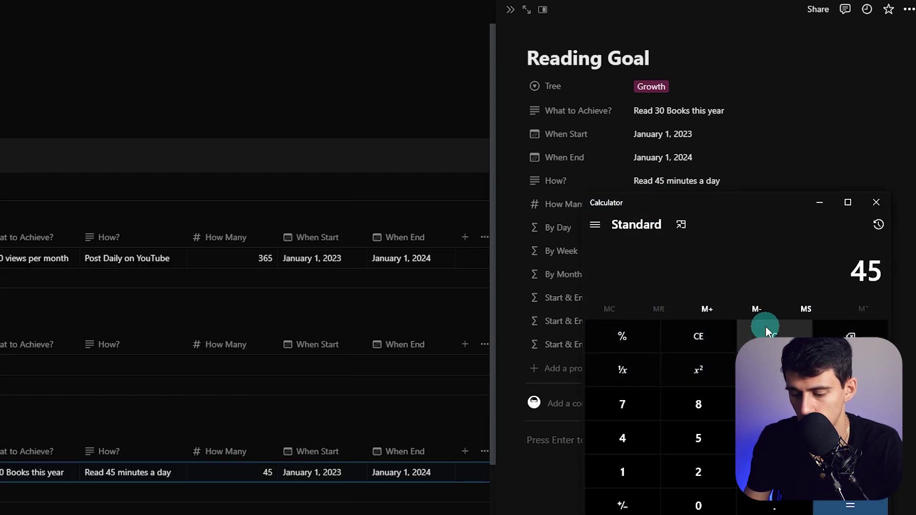
pyautogui.write('*365')
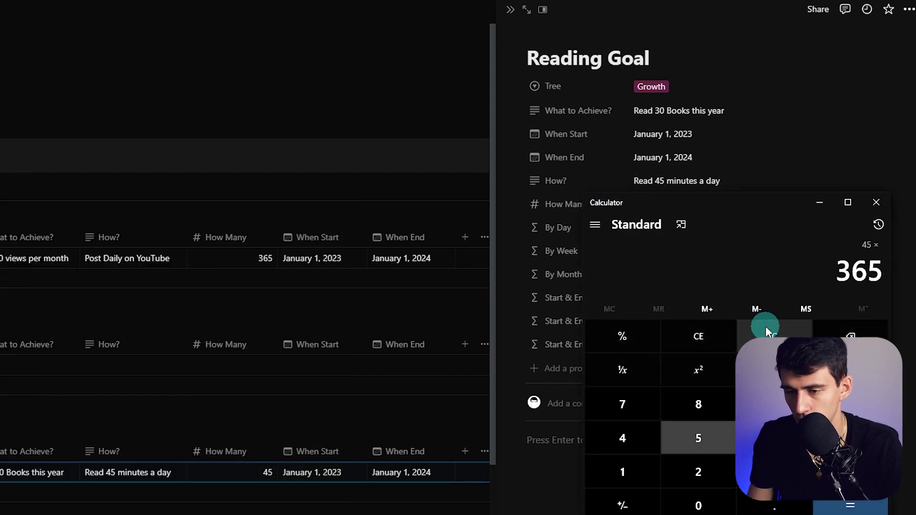
pyautogui.press('Return')
pyautogui.moveTo(721, 202); pyautogui.dragTo(307, 125)
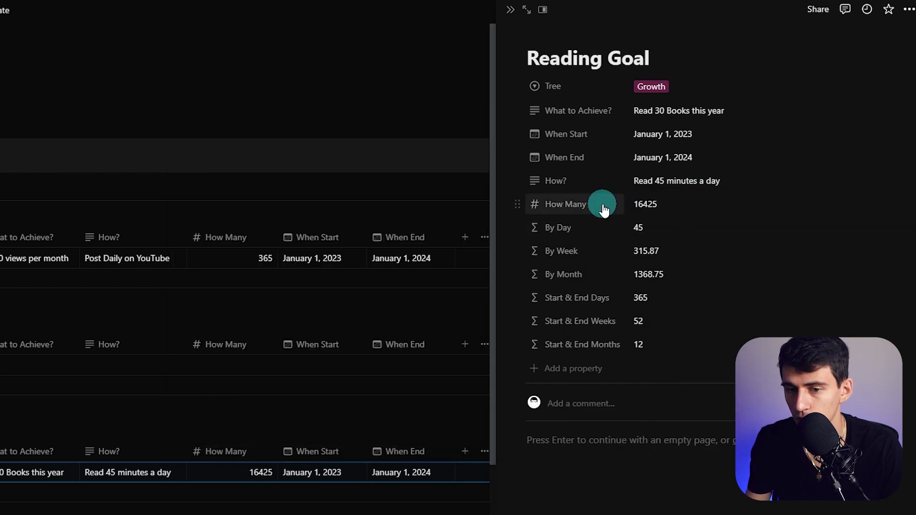
# Step: Duplicate the How Many property and rename the copy How Many Calc
pyautogui.click(602, 206)
pyautogui.click(586, 288)
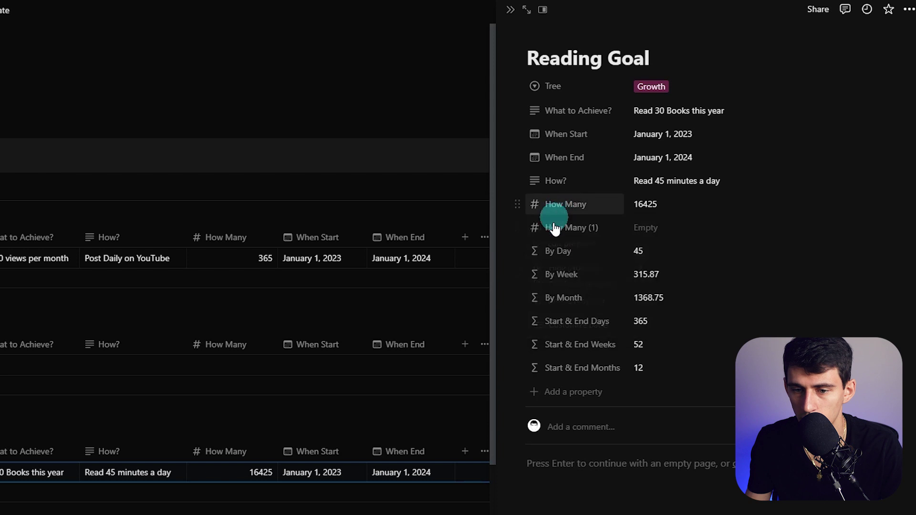
pyautogui.click(561, 227)
pyautogui.click(563, 251)
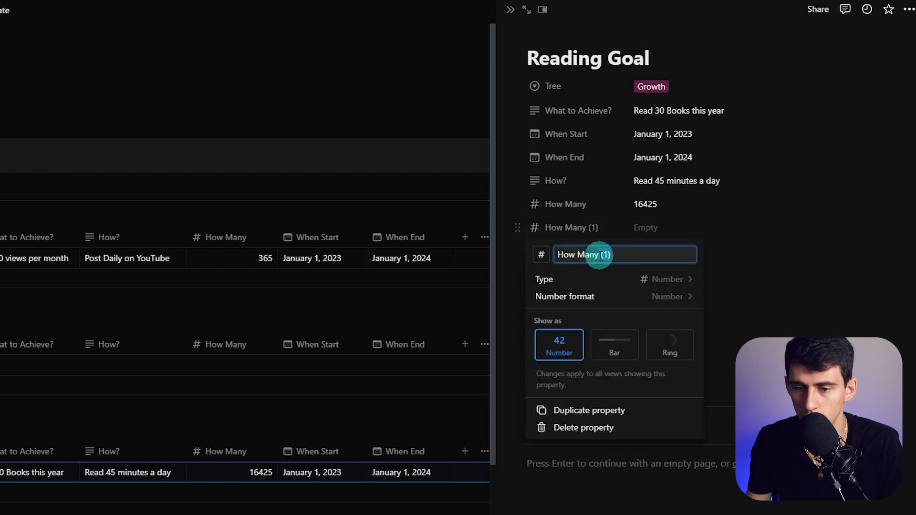
pyautogui.press('BackSpace')
pyautogui.press('BackSpace')
pyautogui.press('BackSpace')
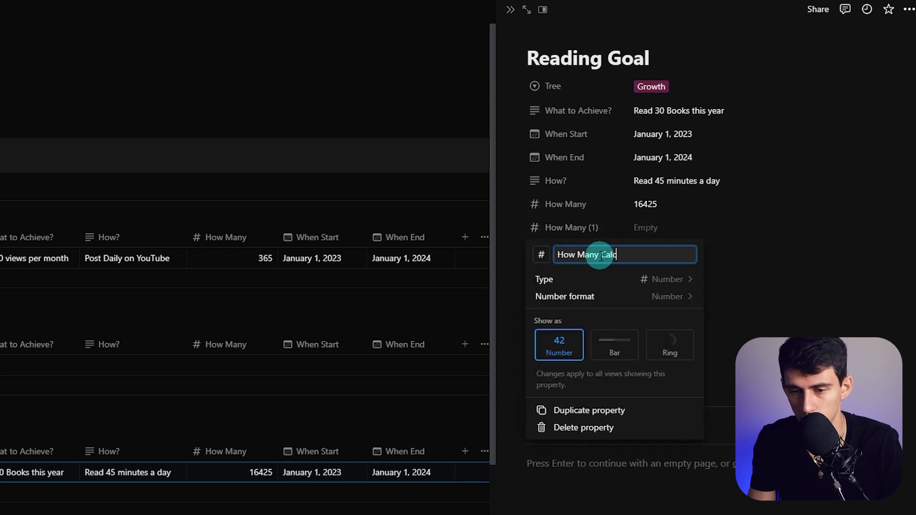
pyautogui.press('Return')
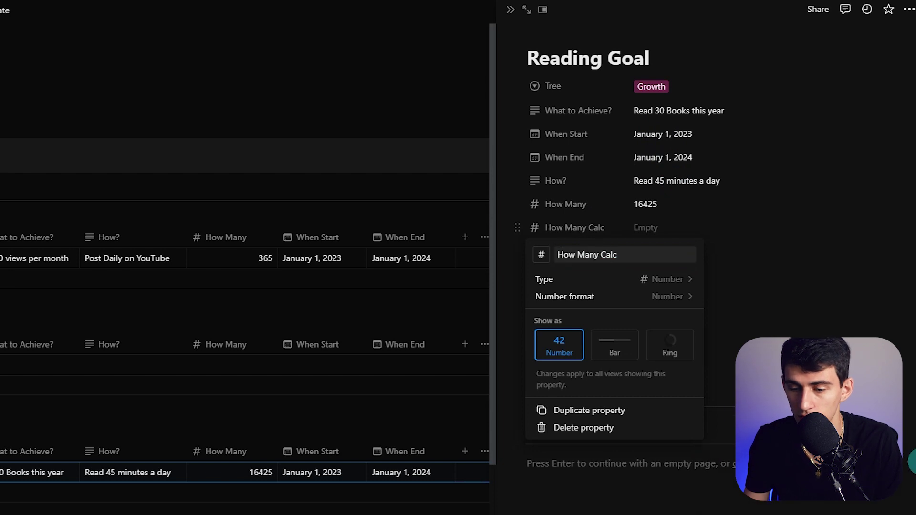
# Step: Change How Many Calc to a Formula property that multiplies prop("How Many") by prop("Start & End Days")
pyautogui.click(624, 297)
pyautogui.click(639, 276)
pyautogui.write('for')
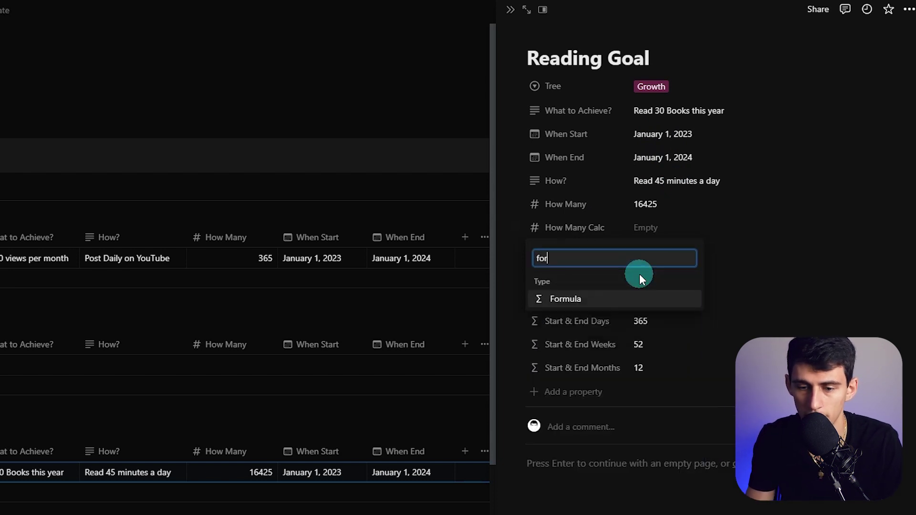
pyautogui.click(650, 299)
pyautogui.click(650, 296)
pyautogui.write('how')
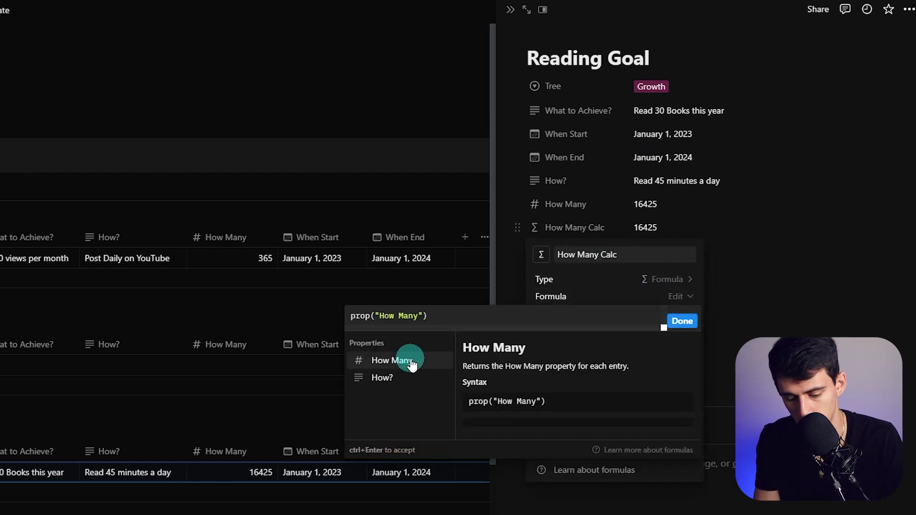
pyautogui.write('days')
pyautogui.click(389, 361)
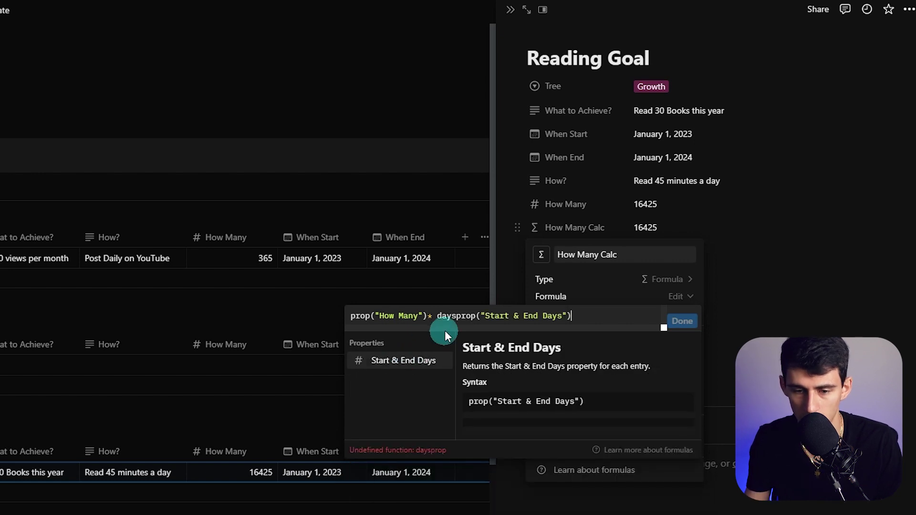
pyautogui.moveTo(457, 319); pyautogui.dragTo(438, 317)
pyautogui.press('BackSpace')
pyautogui.press('Return')
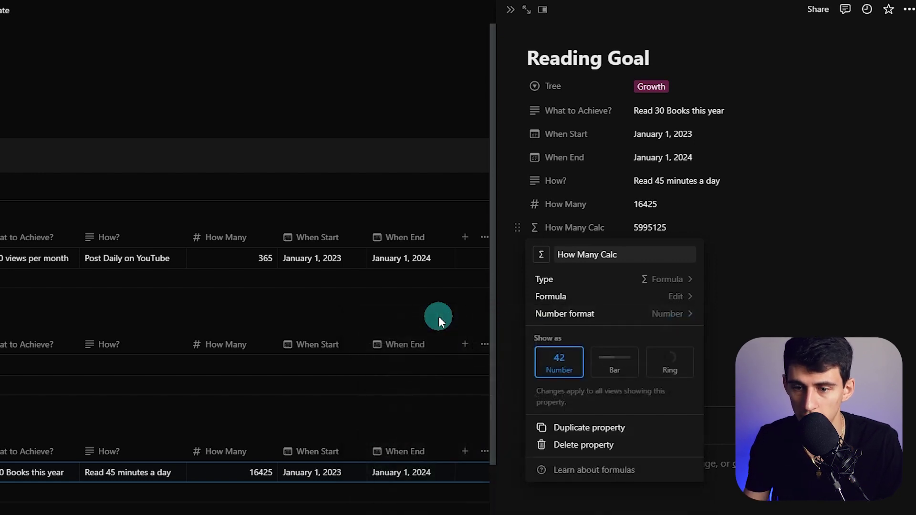
pyautogui.click(577, 227)
# Step: Try How Many at 45 in the Reading Goal to test the formula, and set it back to 16425
pyautogui.click(671, 199)
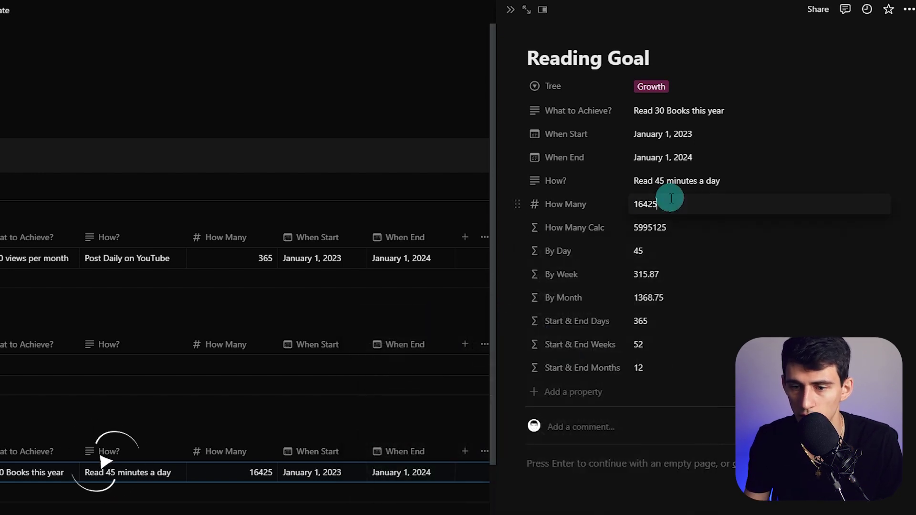
pyautogui.write('45')
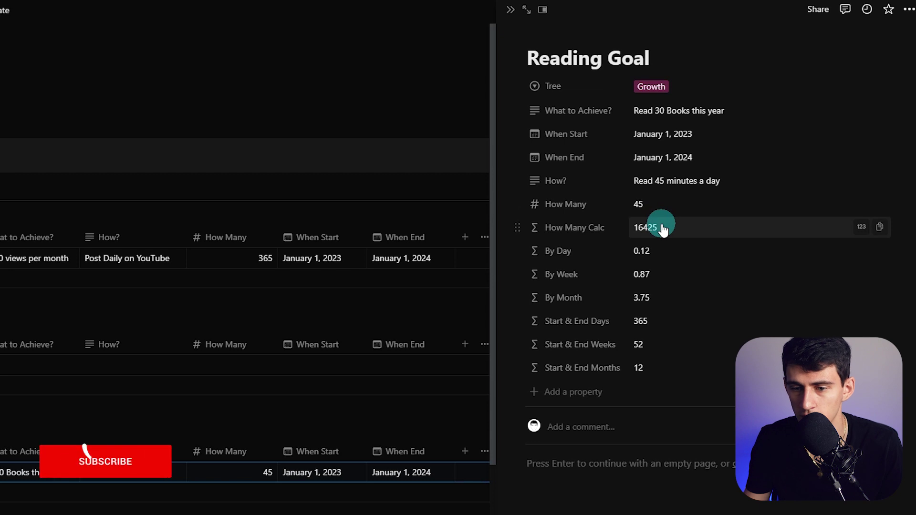
pyautogui.moveTo(668, 200); pyautogui.dragTo(587, 202)
pyautogui.write('16425')
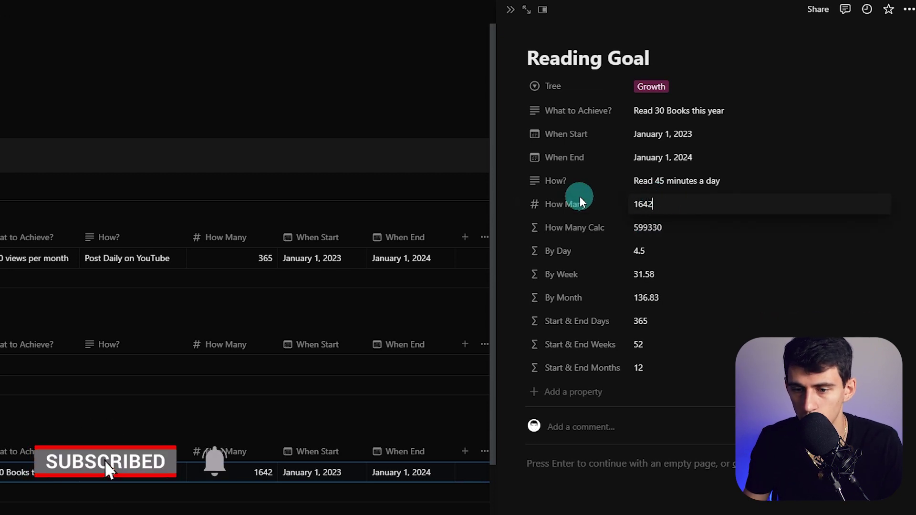
pyautogui.press('Return')
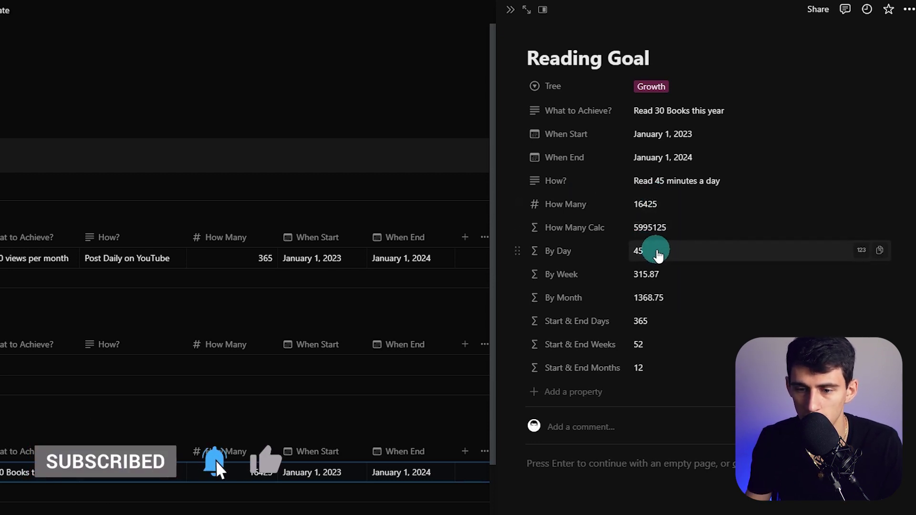
pyautogui.click(667, 277)
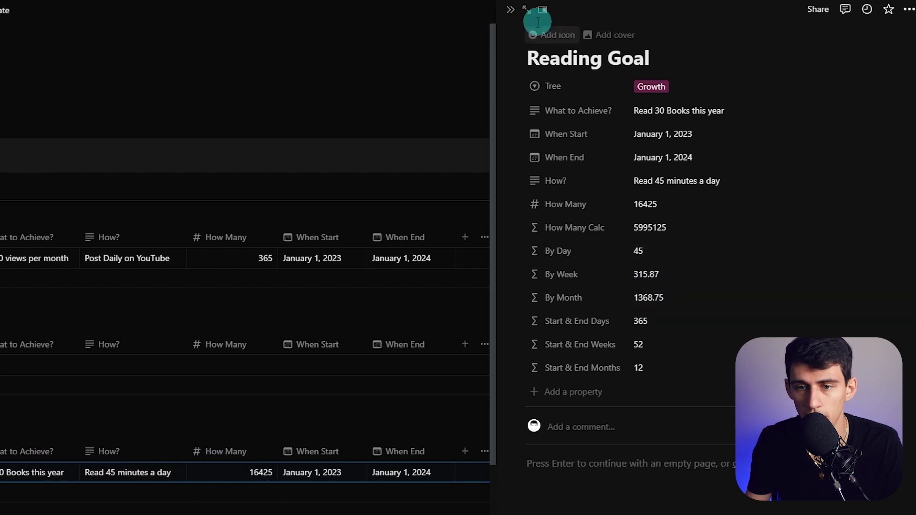
# Step: Copy the link to the Goals table view and paste it under BREAKDOWN as a linked database copying the Table view
pyautogui.click(69, 194)
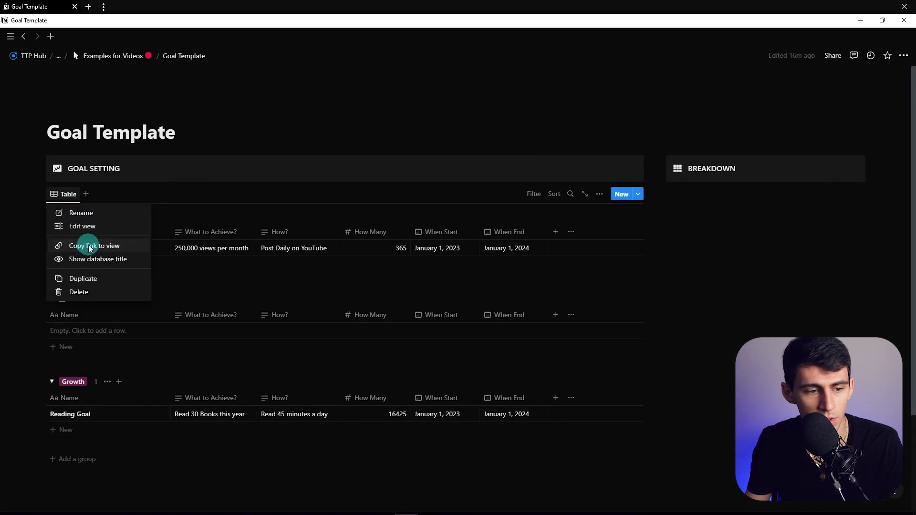
pyautogui.click(90, 248)
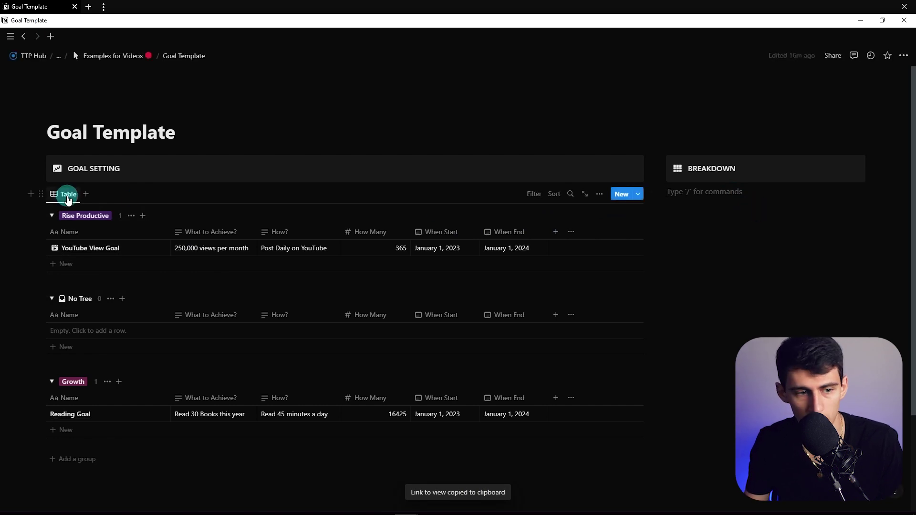
pyautogui.click(67, 194)
pyautogui.click(92, 244)
pyautogui.click(704, 192)
pyautogui.hotkey('ctrl', 'v')
pyautogui.click(800, 234)
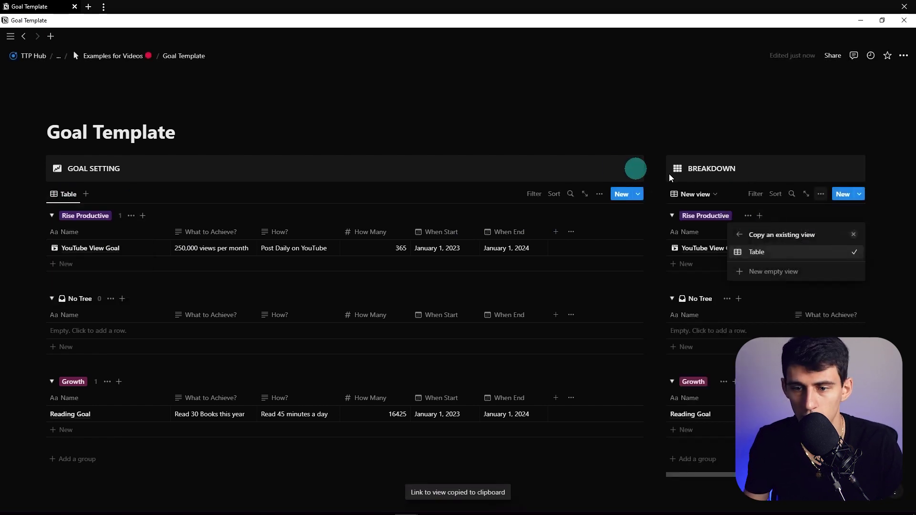
# Step: Switch the BREAKDOWN linked view from a table to the Gallery layout
pyautogui.click(713, 193)
pyautogui.click(820, 193)
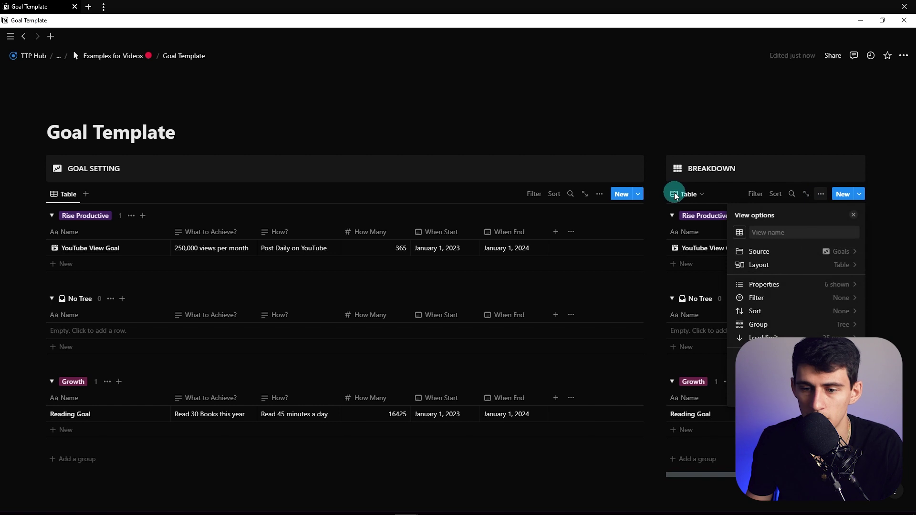
pyautogui.click(685, 199)
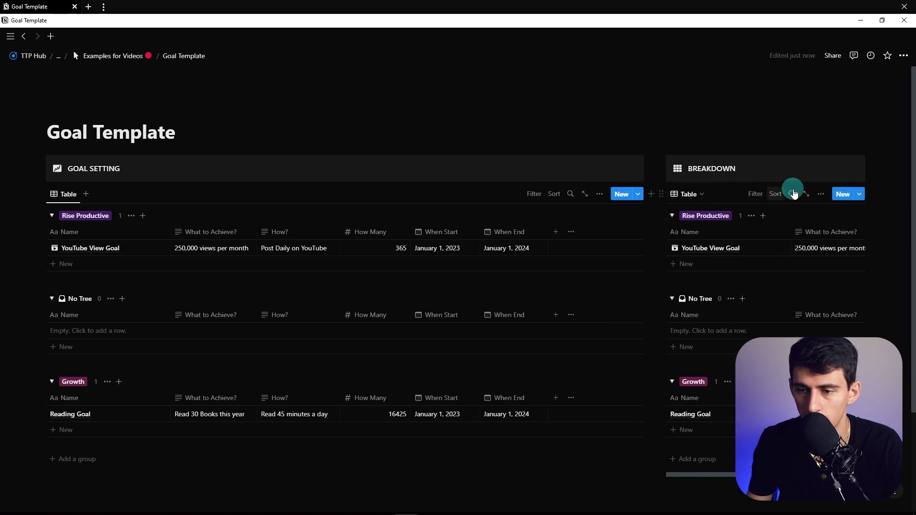
pyautogui.click(821, 200)
pyautogui.click(812, 251)
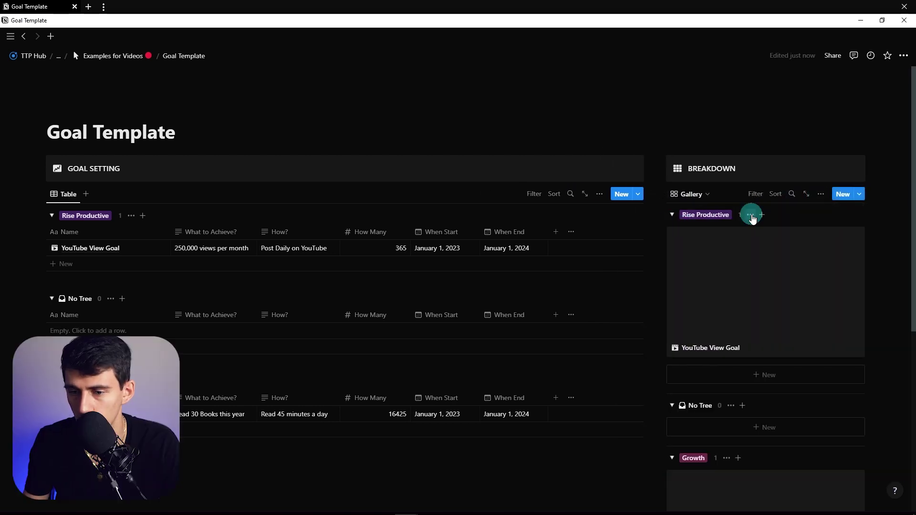
# Step: Remove the grouping from the BREAKDOWN gallery by setting Group by to None
pyautogui.scroll(-1, 766, 245)
pyautogui.click(821, 149)
pyautogui.click(753, 207)
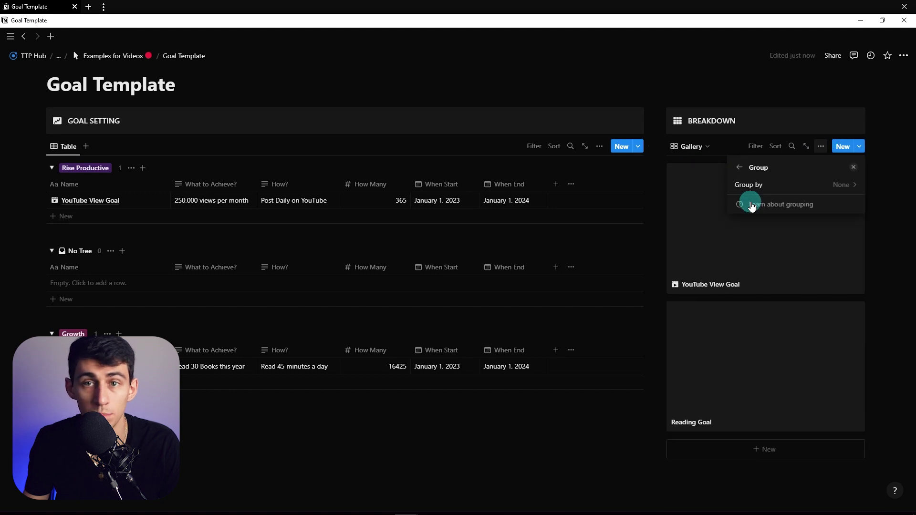
pyautogui.click(876, 187)
# Step: Set the BREAKDOWN gallery's card size to Small
pyautogui.click(821, 146)
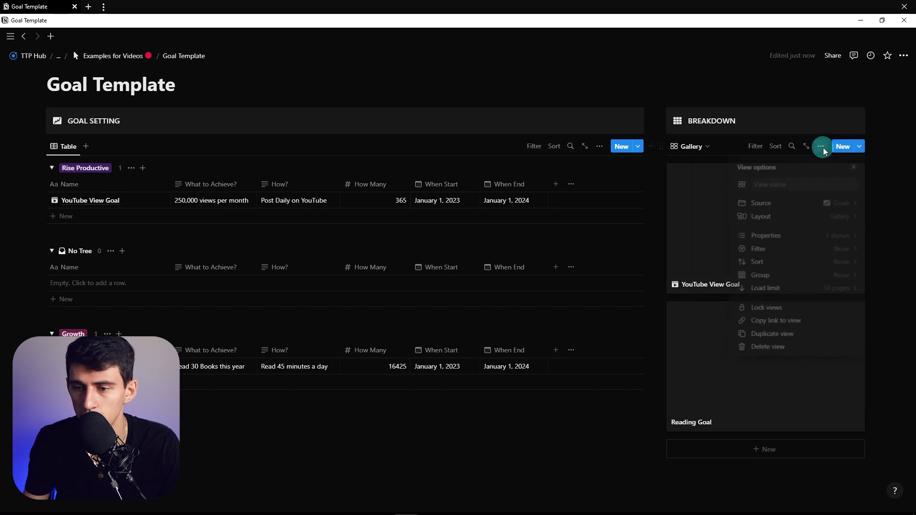
pyautogui.click(787, 219)
pyautogui.click(817, 302)
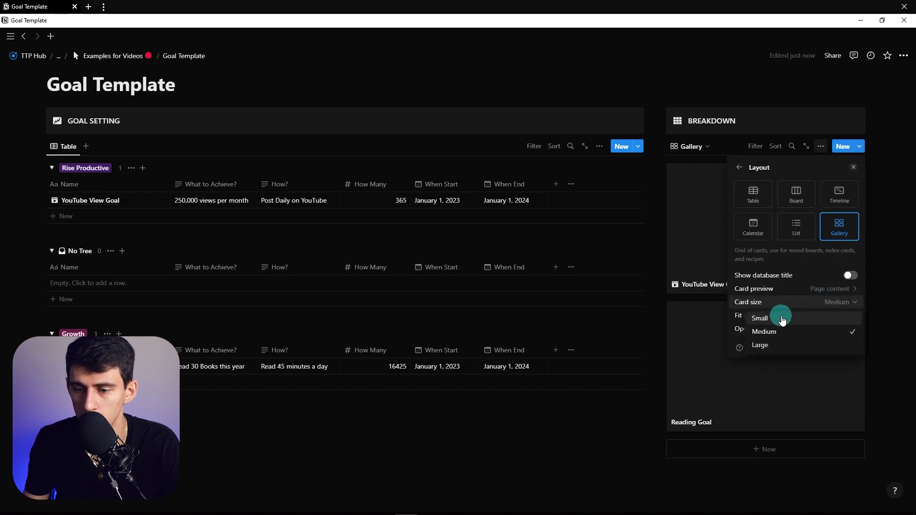
pyautogui.click(779, 317)
pyautogui.click(896, 185)
# Step: Give the YouTube View Goal a clapperboard cover from an Unsplash search for "video" and the Reading Goal an open-book cover photo
pyautogui.click(698, 201)
pyautogui.click(318, 220)
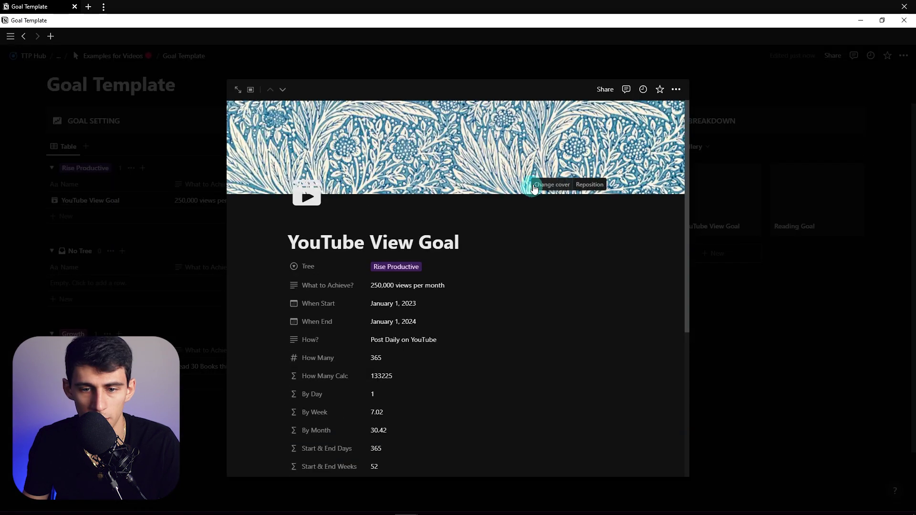
pyautogui.click(553, 185)
pyautogui.click(525, 201)
pyautogui.write('video')
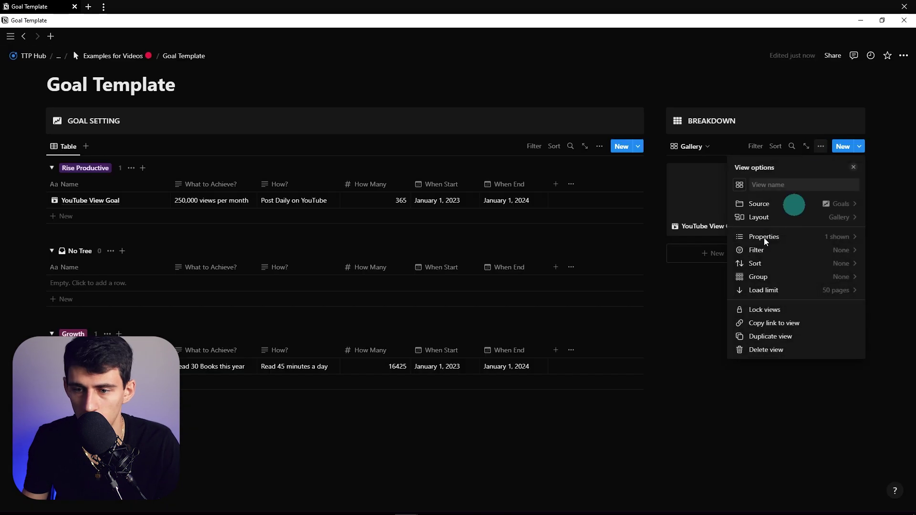
pyautogui.click(792, 215)
pyautogui.click(834, 289)
pyautogui.click(791, 323)
pyautogui.click(697, 332)
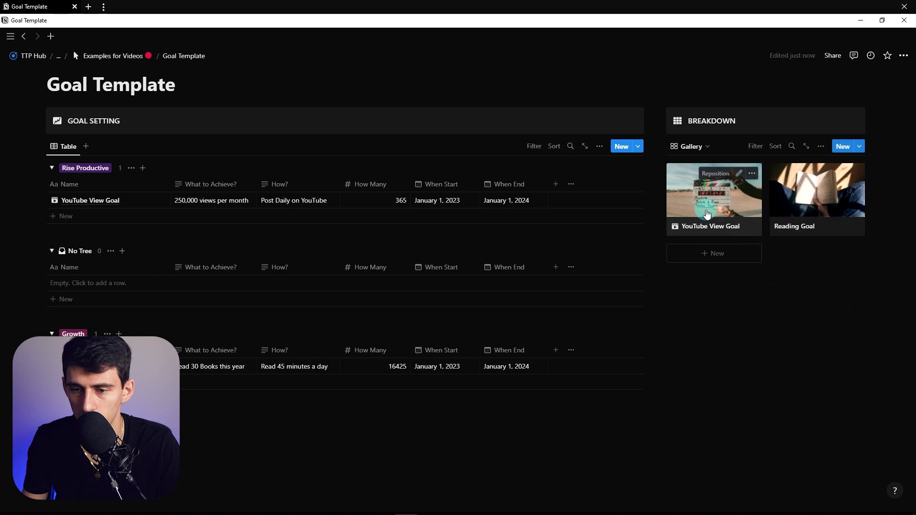
# Step: Show the By Day, By Week and By Month properties on the BREAKDOWN gallery cards
pyautogui.click(821, 146)
pyautogui.click(788, 232)
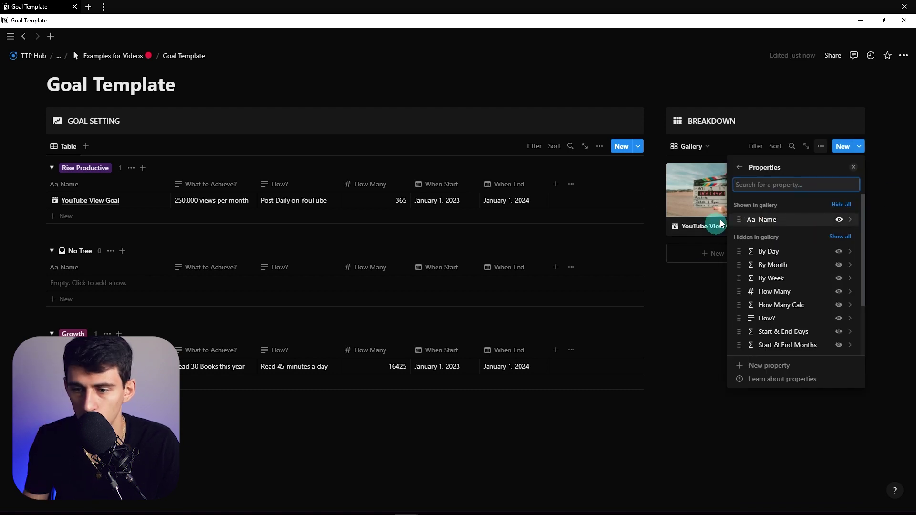
pyautogui.click(687, 317)
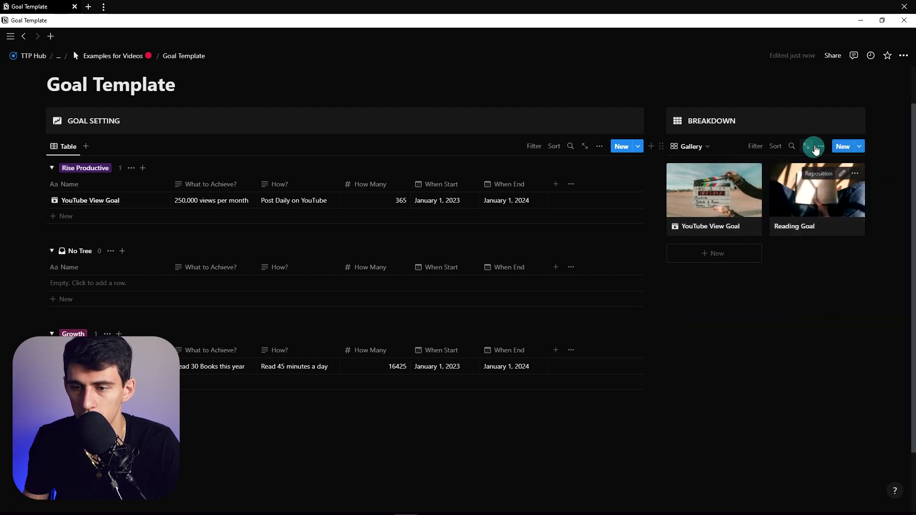
pyautogui.click(821, 146)
pyautogui.click(779, 238)
pyautogui.click(839, 251)
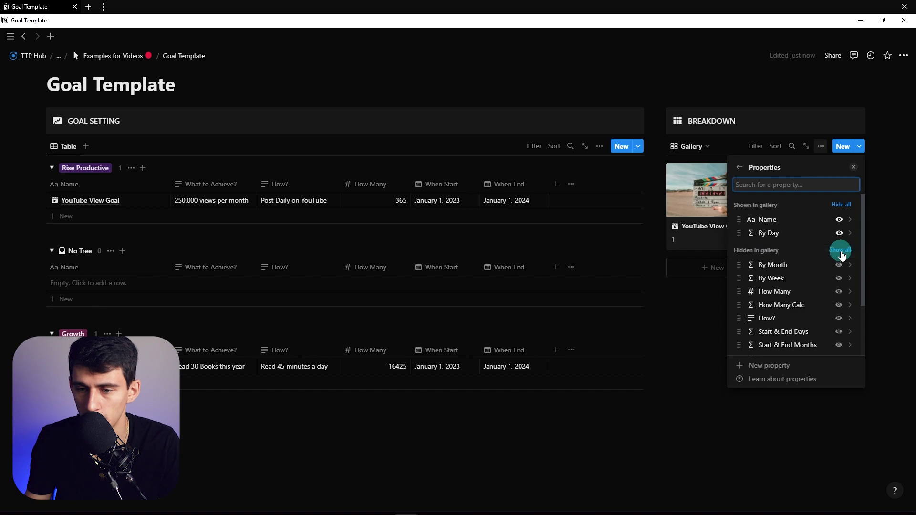
pyautogui.click(840, 278)
pyautogui.click(841, 282)
pyautogui.click(716, 229)
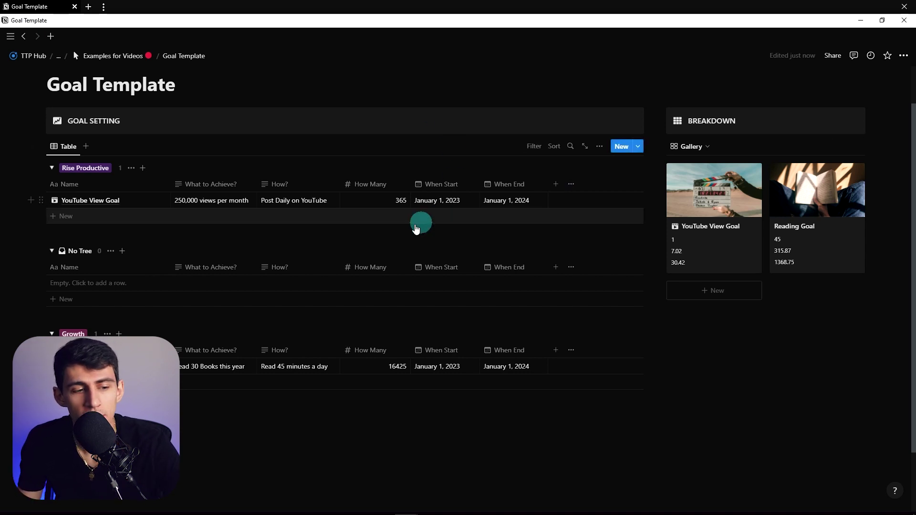
# Step: Hide the empty No Tree group in the GOAL SETTING table
pyautogui.click(111, 251)
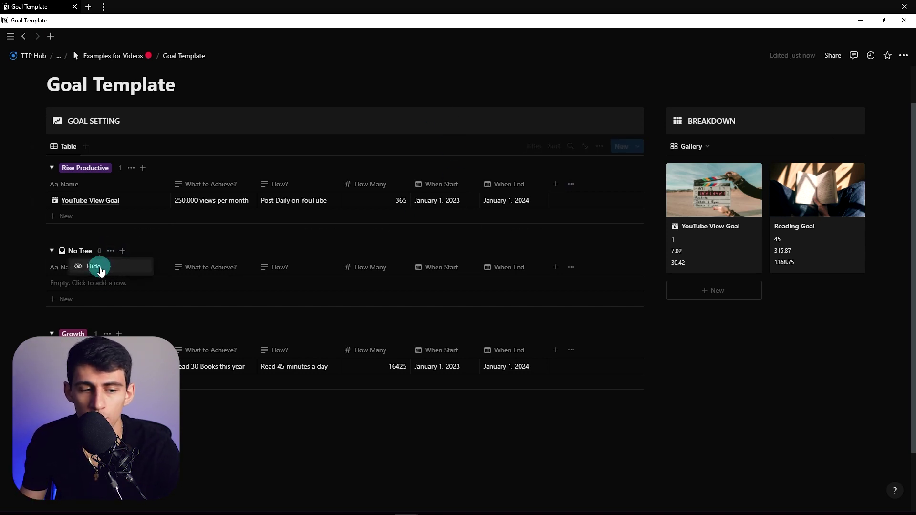
pyautogui.click(99, 269)
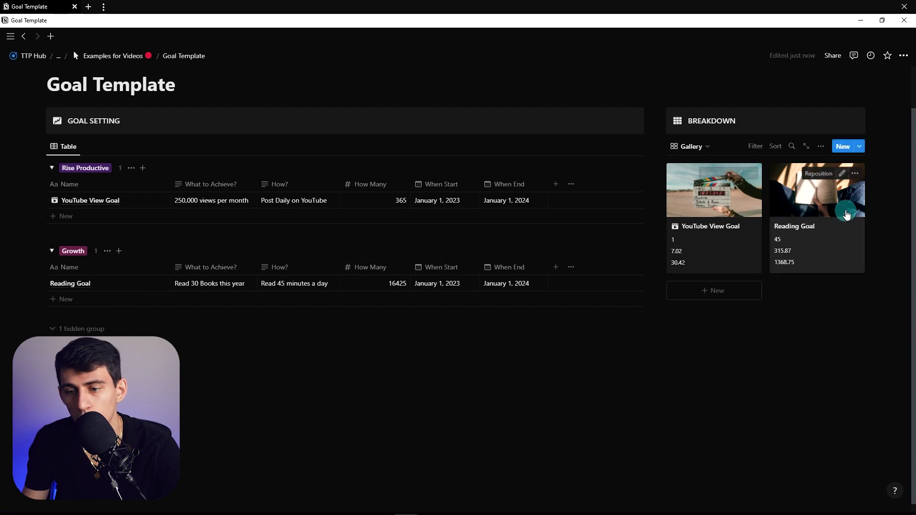
pyautogui.moveTo(846, 214); pyautogui.dragTo(683, 242)
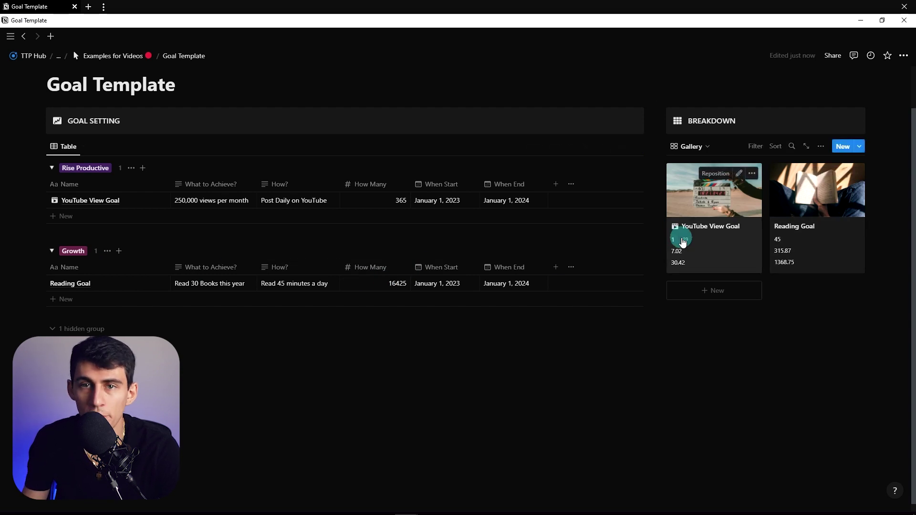